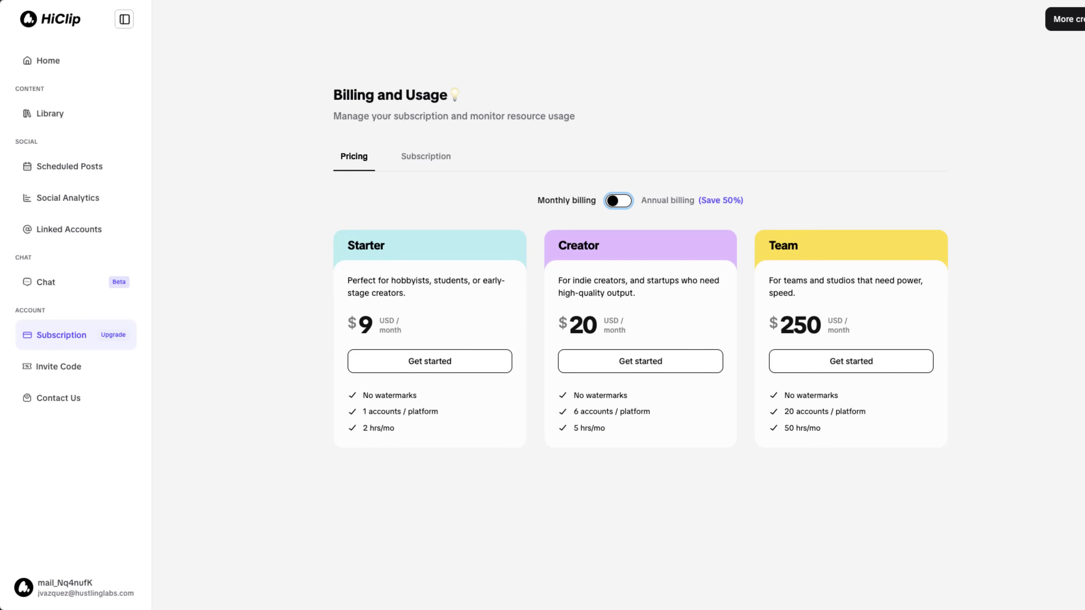
Switch plan pricing to Annual billing, showing Creator at $120 and Team at $1500 per year.
{"action": "key", "text": "space"}
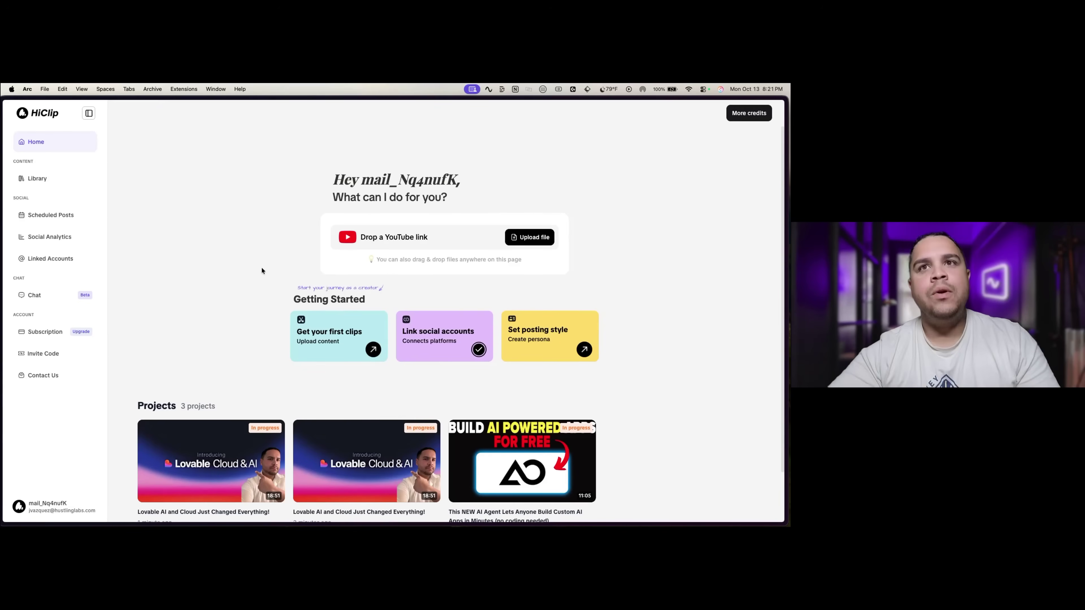
Paste the Apple October Event video's YouTube link into HiClip and request clips with Auto edit on.
{"action": "key", "text": "ctrl+Tab"}
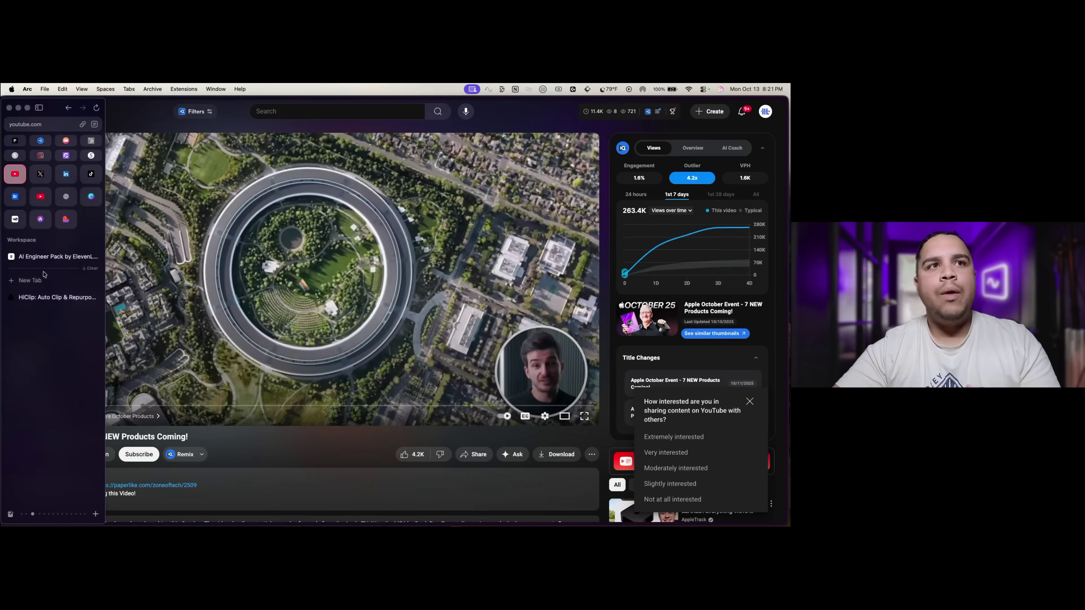
{"action": "left_click", "coordinate": [52, 297]}
{"action": "left_click", "coordinate": [394, 237]}
{"action": "type", "text": "https://www.youtube.com/watch?v=lcglM5qlG6k"}
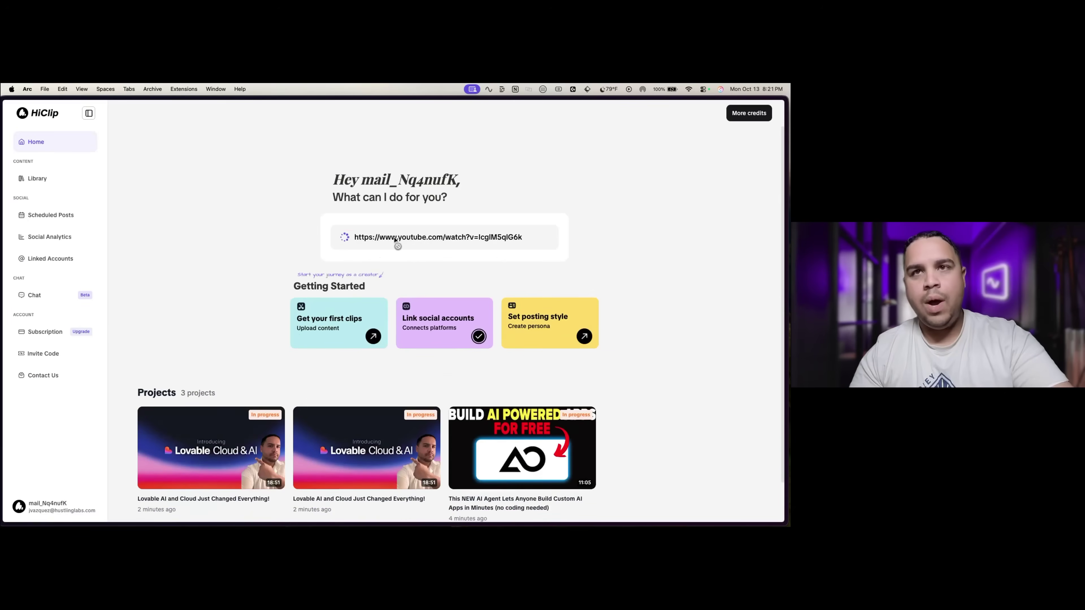
{"action": "scroll", "coordinate": [371, 430], "scroll_direction": "down", "scroll_amount": 3}
{"action": "mouse_move", "coordinate": [544, 366]}
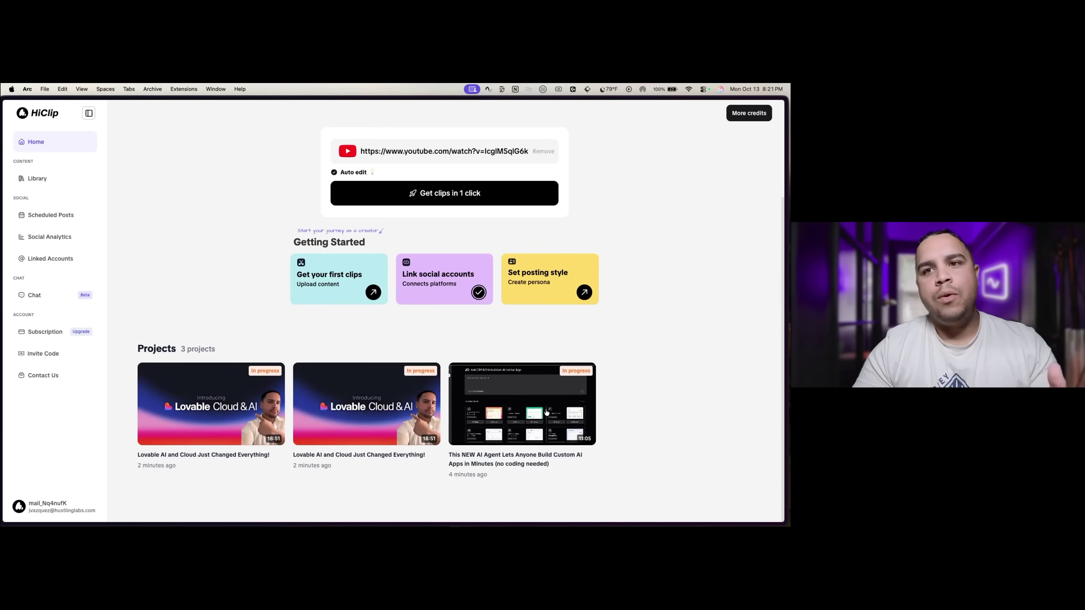
{"action": "scroll", "coordinate": [679, 423], "scroll_direction": "up", "scroll_amount": 3}
{"action": "left_click", "coordinate": [387, 279]}
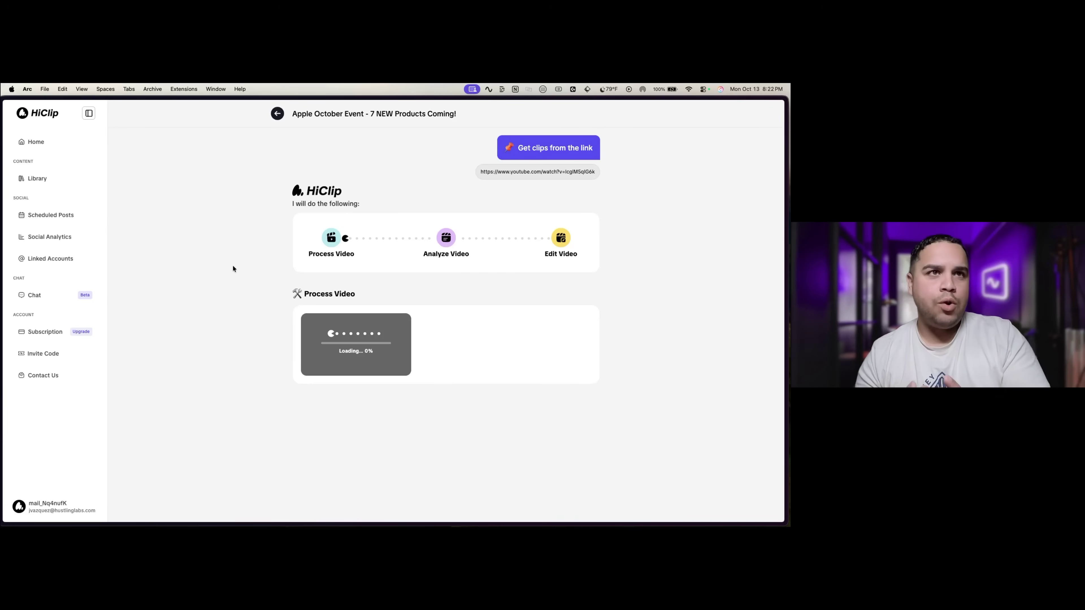
Visit the Library, then return Home to see the in-progress Apple October Event project listed.
{"action": "left_click", "coordinate": [61, 187]}
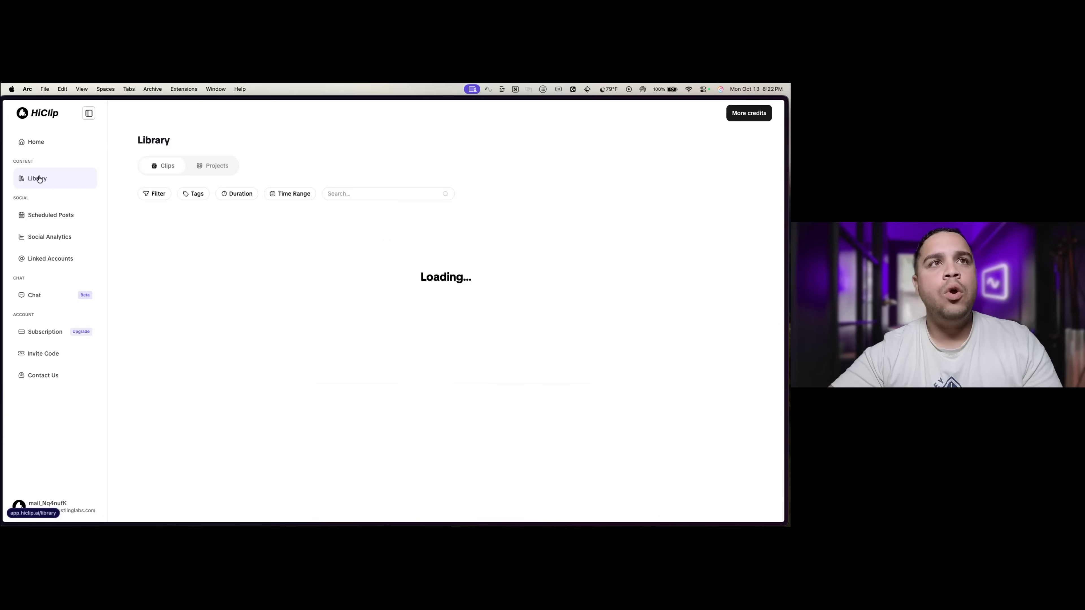
{"action": "left_click", "coordinate": [41, 147]}
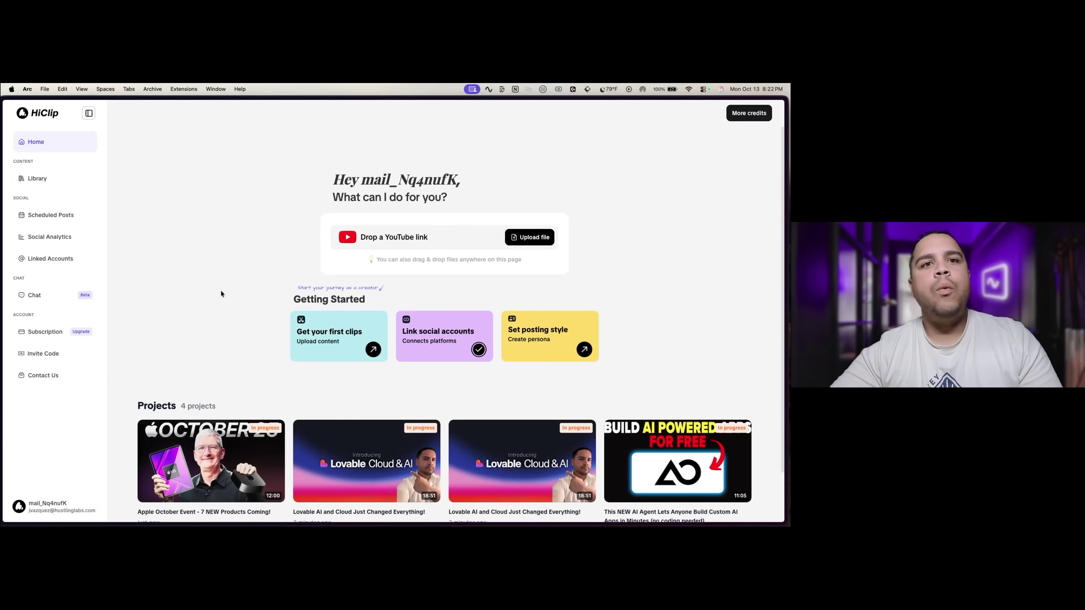
Scroll the Home page to confirm a Lovable AI and Cloud project now shows Completed.
{"action": "scroll", "coordinate": [147, 329], "scroll_direction": "down", "scroll_amount": 3}
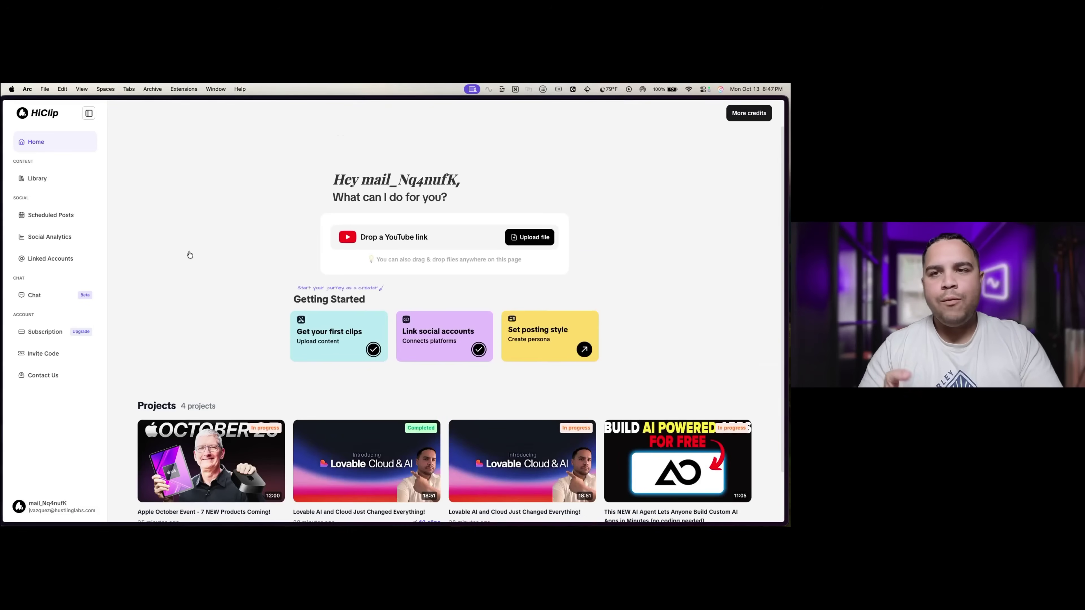
Paste the YouTube link again, then open the 'This NEW AI Agent Lets Anyone Build Custom AI Apps' project.
{"action": "scroll", "coordinate": [201, 256], "scroll_direction": "down", "scroll_amount": 3}
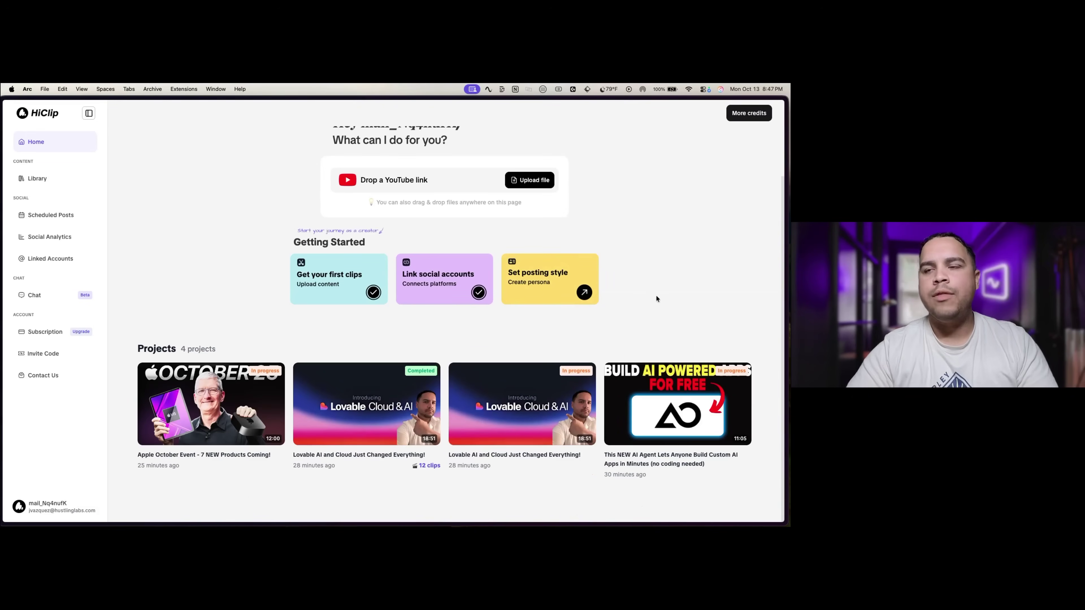
{"action": "left_click", "coordinate": [409, 178]}
{"action": "type", "text": "https://www.youtube.com/watch?v=IcgIM5qlG6k"}
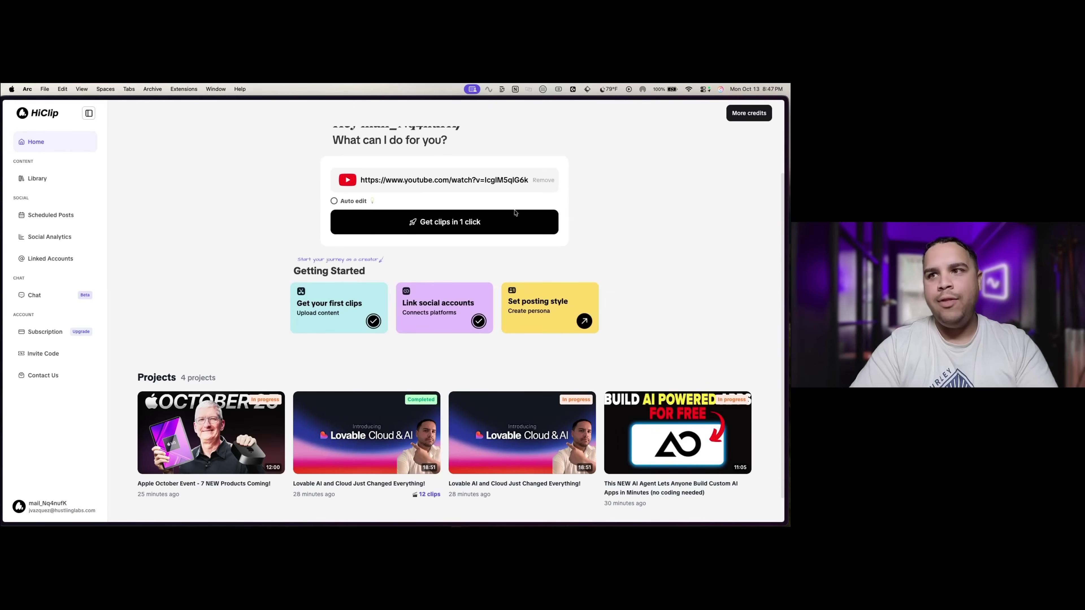
{"action": "left_click", "coordinate": [663, 434]}
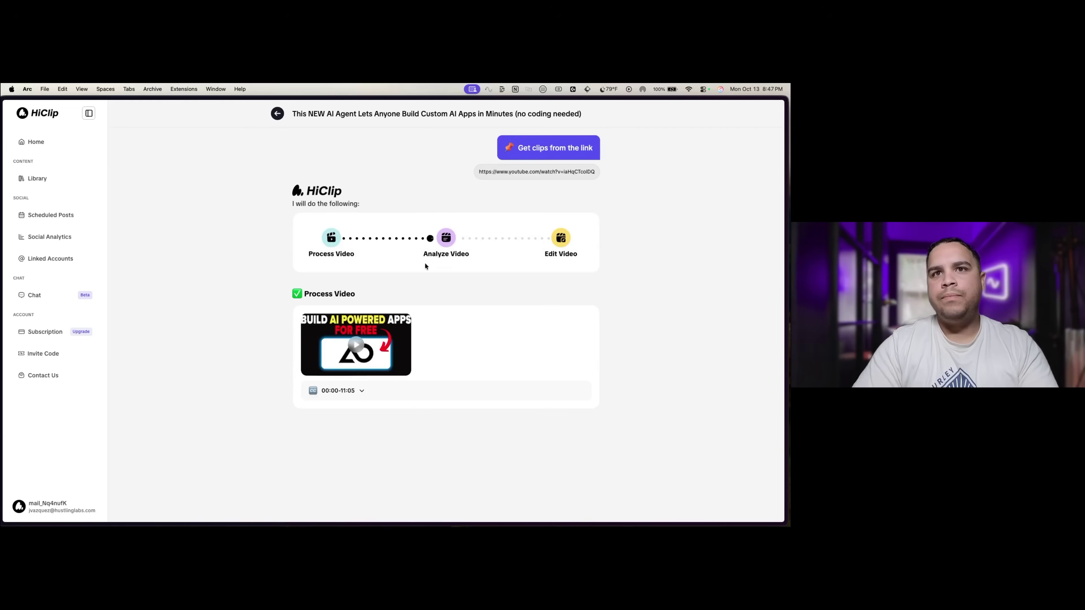
Preview the full source video and the top-scored calorie tracker clip.
{"action": "scroll", "coordinate": [197, 371], "scroll_direction": "down", "scroll_amount": 10}
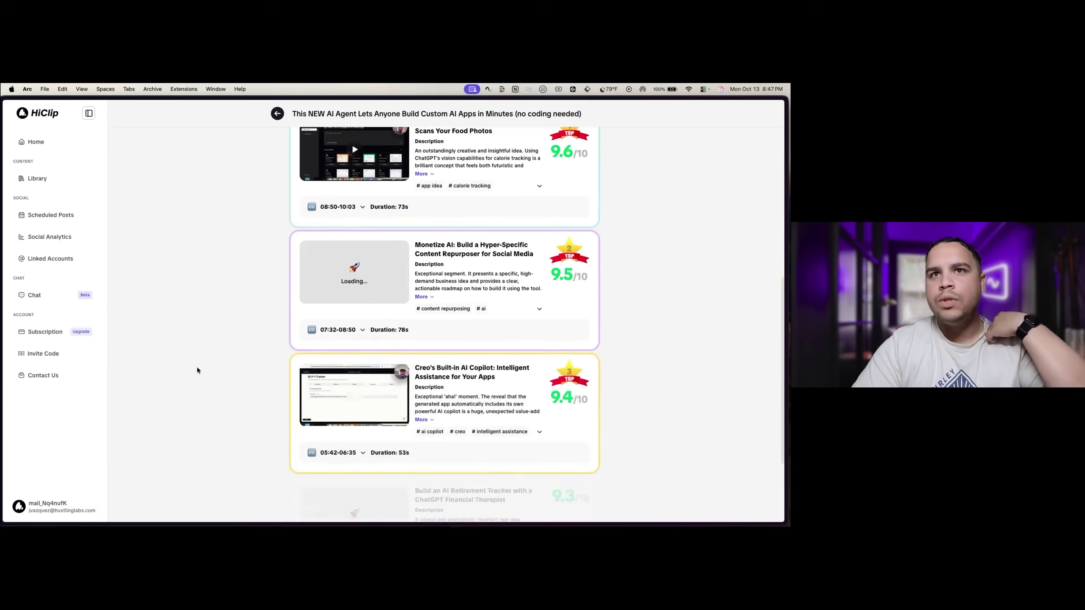
{"action": "scroll", "coordinate": [516, 301], "scroll_direction": "up", "scroll_amount": 15}
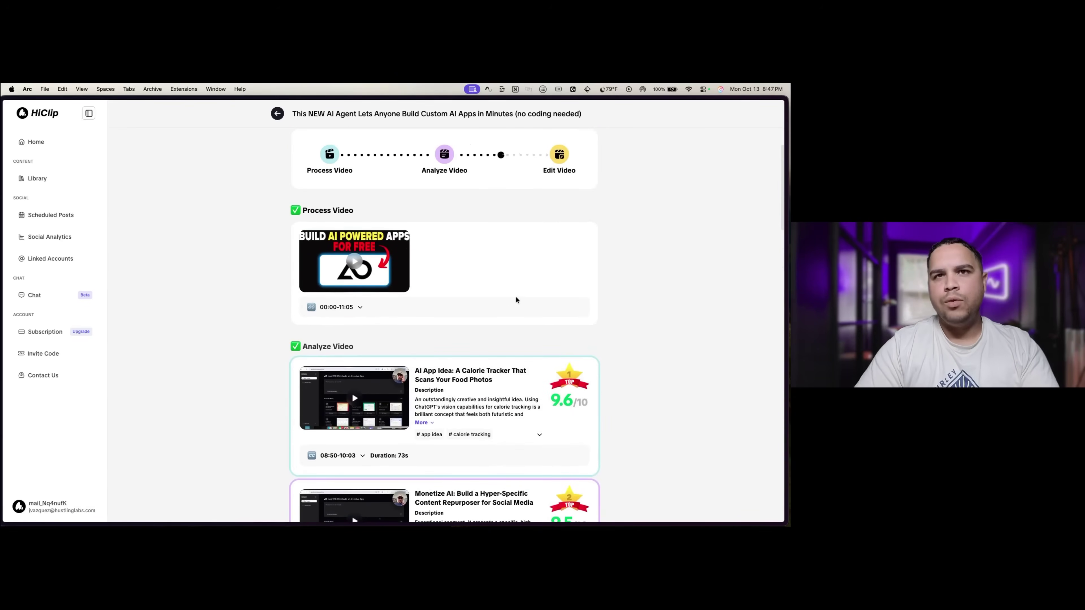
{"action": "scroll", "coordinate": [354, 301], "scroll_direction": "up", "scroll_amount": 2}
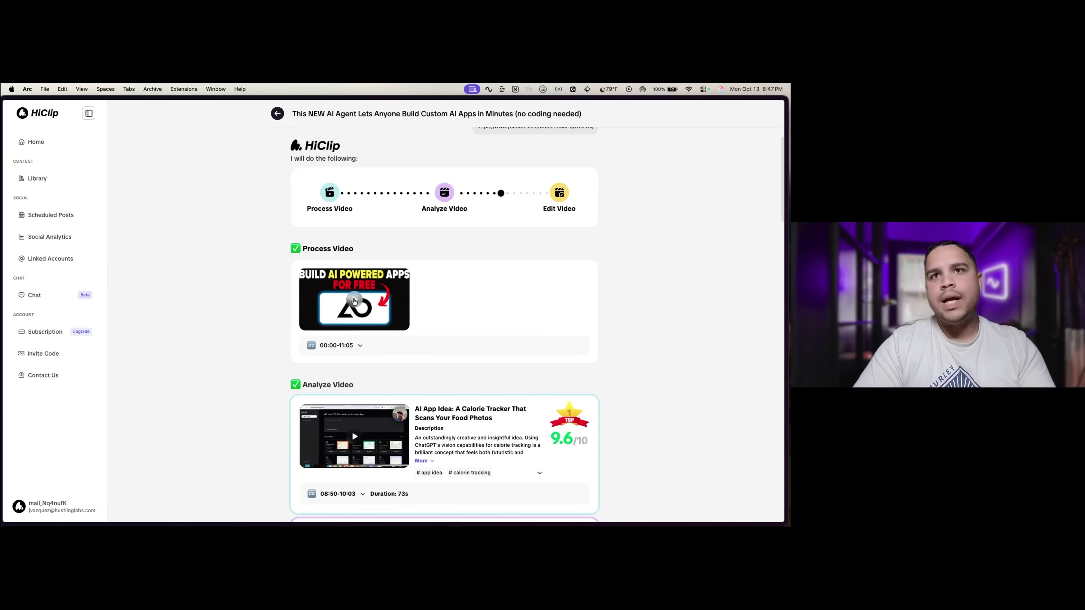
{"action": "scroll", "coordinate": [354, 301], "scroll_direction": "down", "scroll_amount": 3}
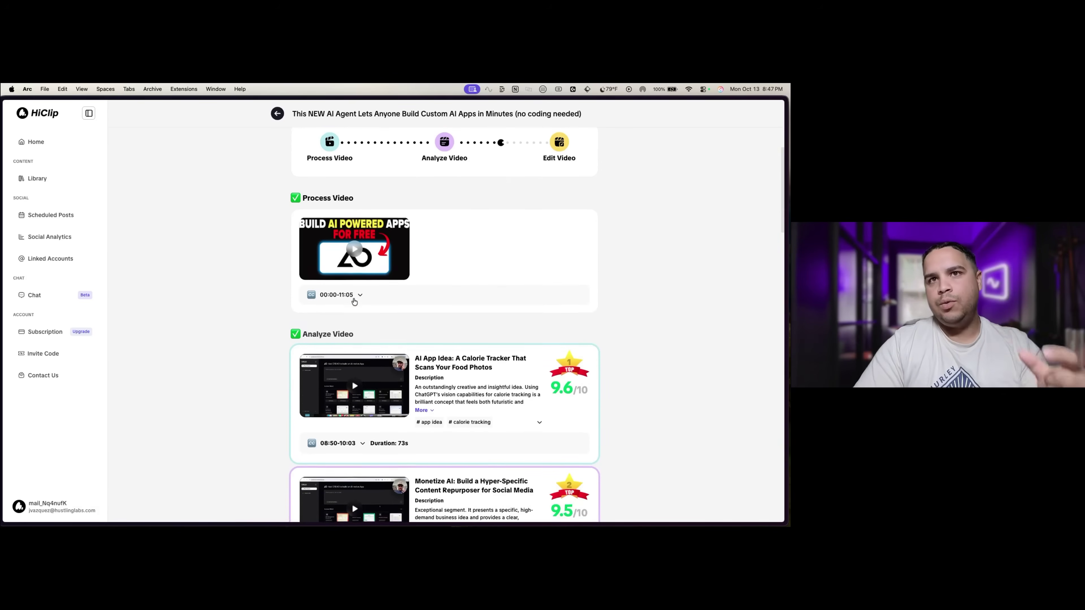
{"action": "left_click", "coordinate": [355, 241]}
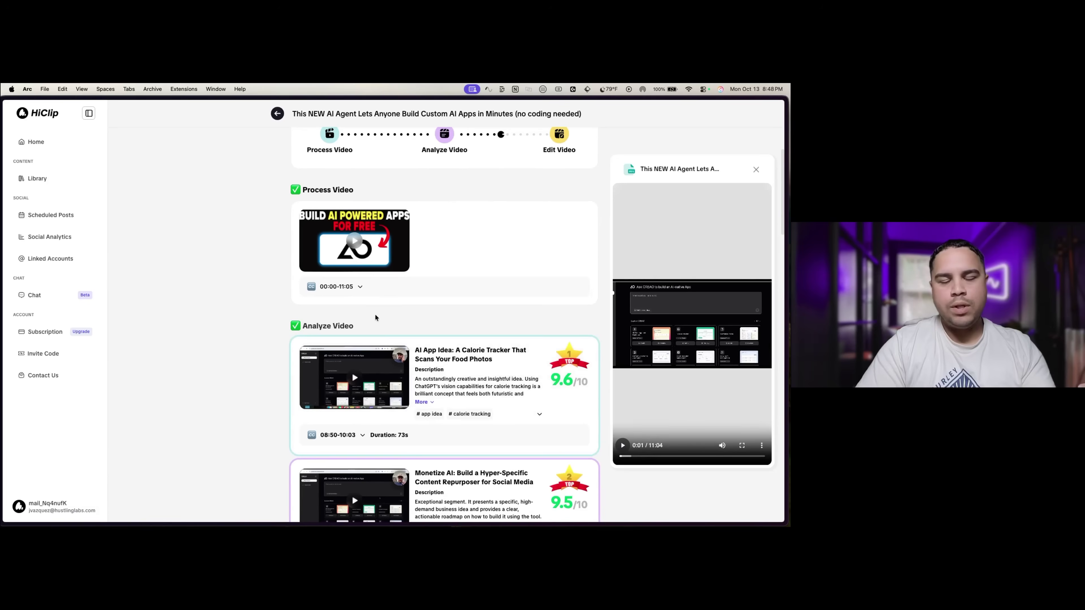
{"action": "scroll", "coordinate": [375, 314], "scroll_direction": "down", "scroll_amount": 6}
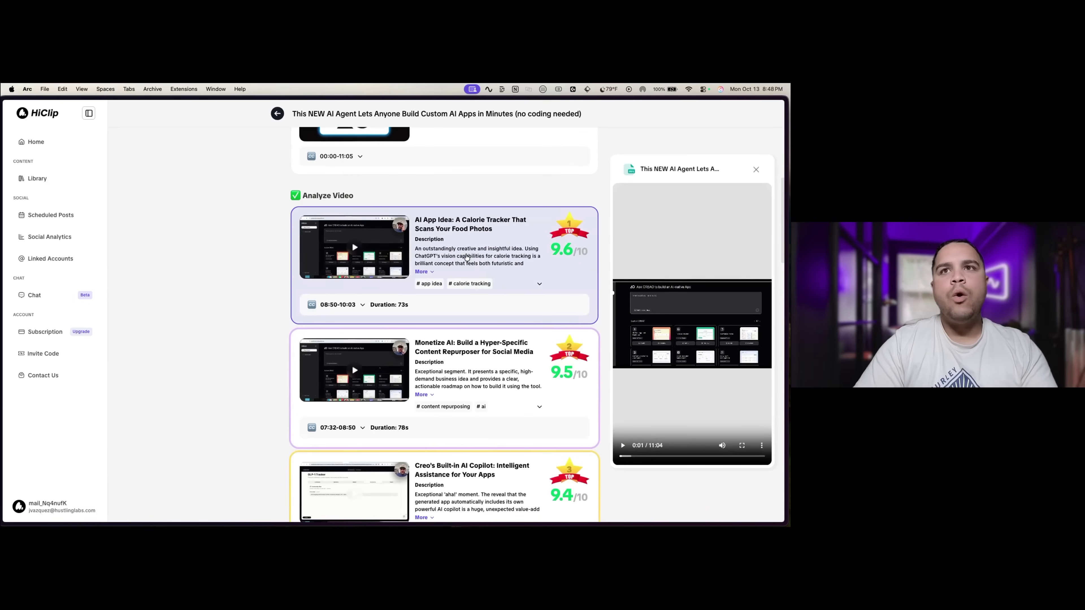
{"action": "left_click", "coordinate": [355, 249]}
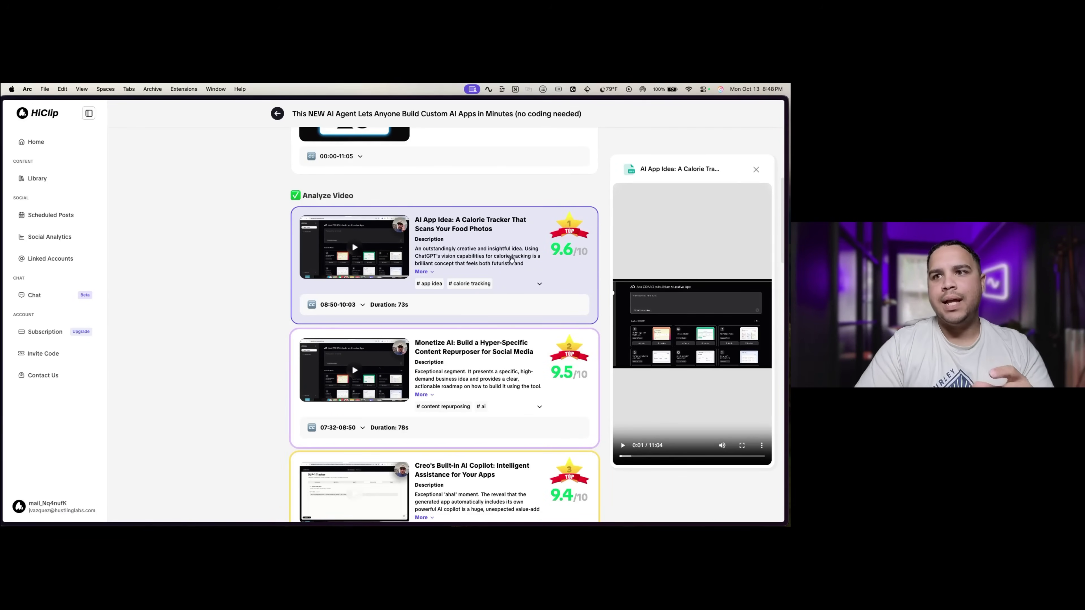
Add the 7.8 Dashboard Overview and 8.5 AI Development clips to the auto-edit selection.
{"action": "scroll", "coordinate": [354, 248], "scroll_direction": "down", "scroll_amount": 15}
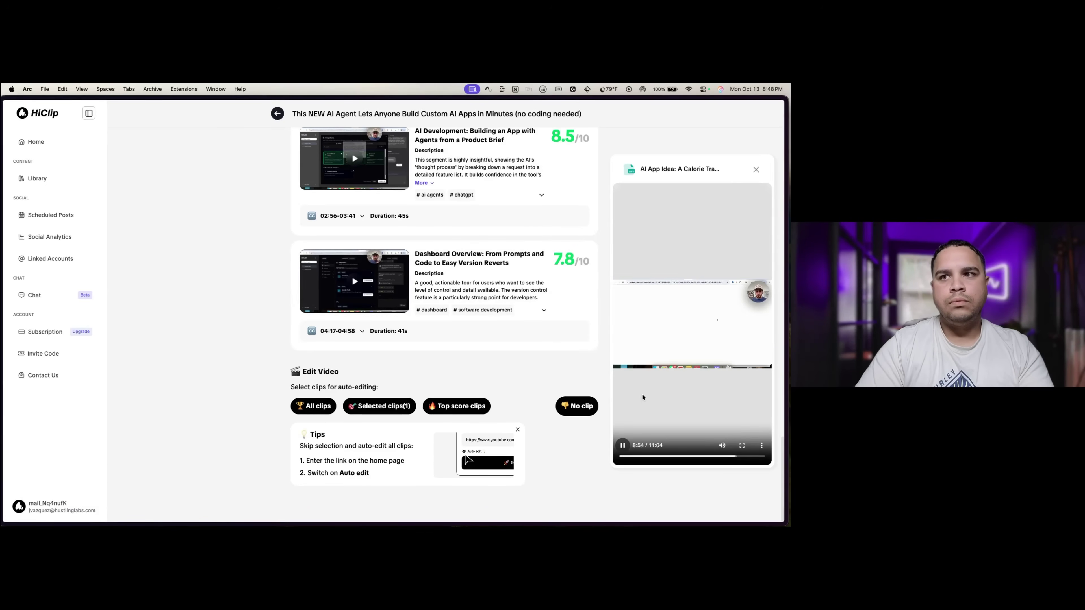
{"action": "scroll", "coordinate": [459, 328], "scroll_direction": "up", "scroll_amount": 15}
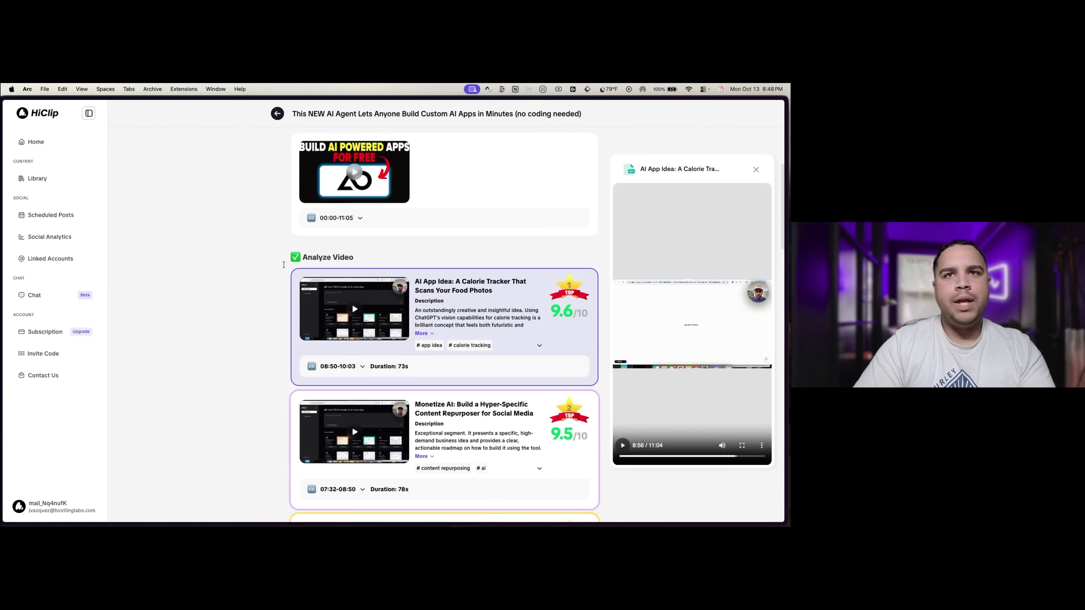
{"action": "scroll", "coordinate": [247, 270], "scroll_direction": "down", "scroll_amount": 10}
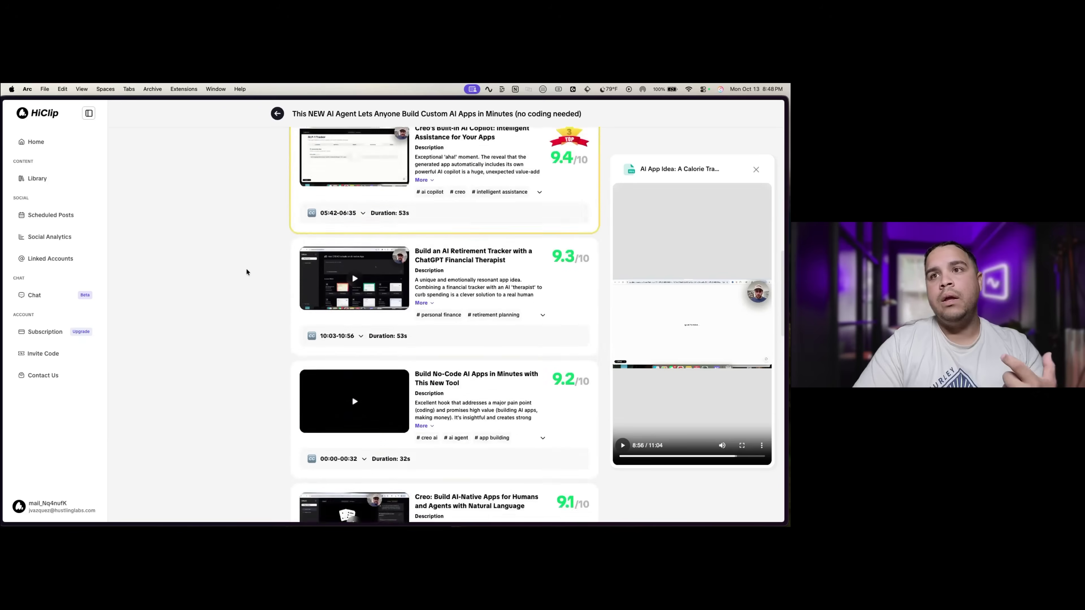
{"action": "scroll", "coordinate": [246, 271], "scroll_direction": "up", "scroll_amount": 4}
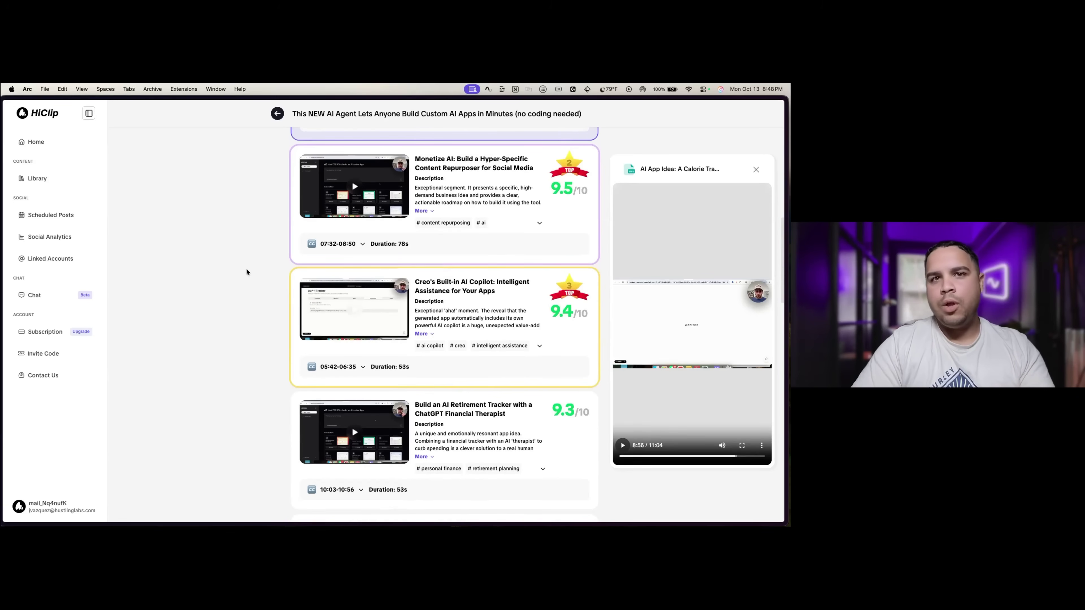
{"action": "scroll", "coordinate": [246, 272], "scroll_direction": "down", "scroll_amount": 3}
{"action": "scroll", "coordinate": [246, 272], "scroll_direction": "up", "scroll_amount": 5}
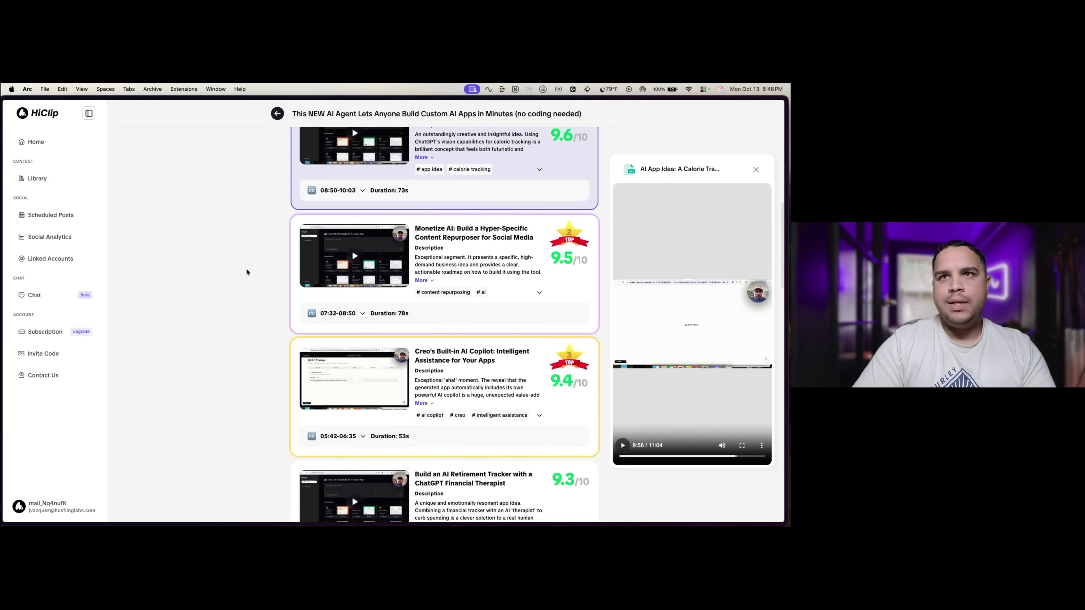
{"action": "scroll", "coordinate": [247, 272], "scroll_direction": "up", "scroll_amount": 2}
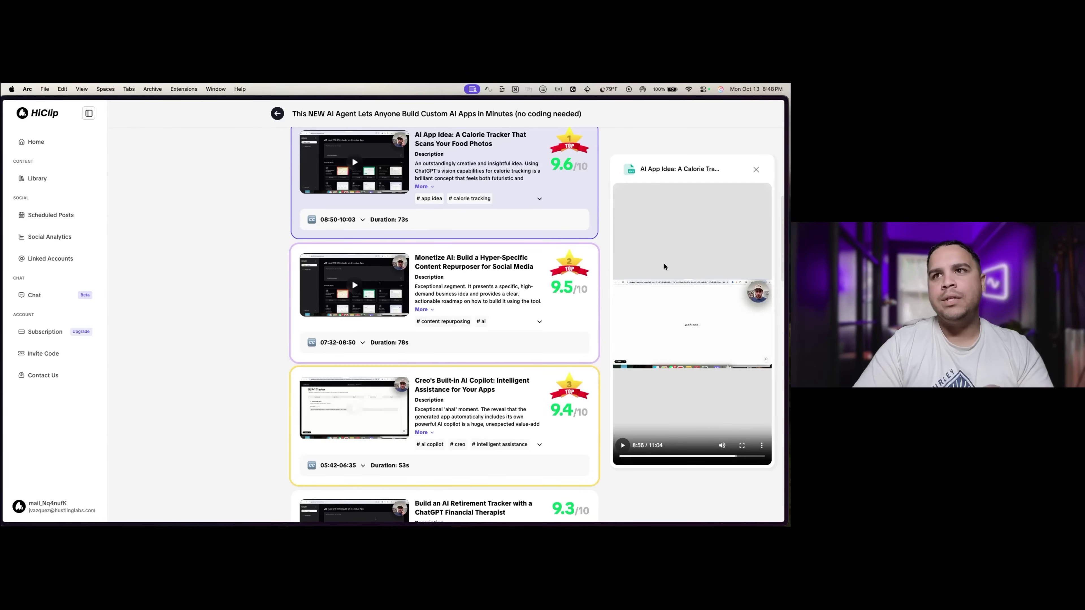
{"action": "scroll", "coordinate": [664, 263], "scroll_direction": "down", "scroll_amount": 15}
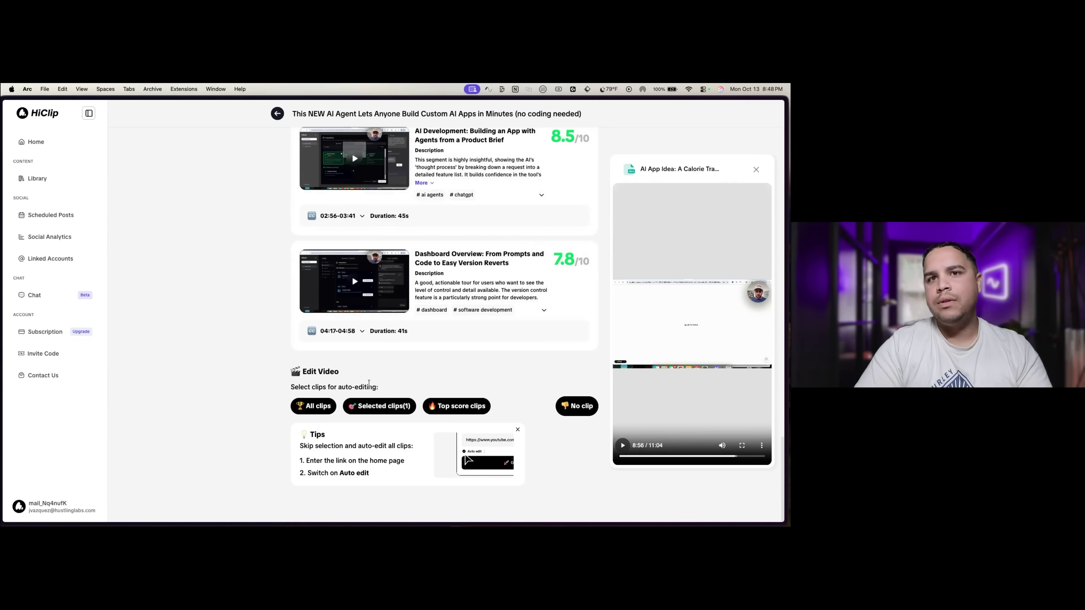
{"action": "left_click", "coordinate": [472, 297]}
{"action": "left_click", "coordinate": [469, 197]}
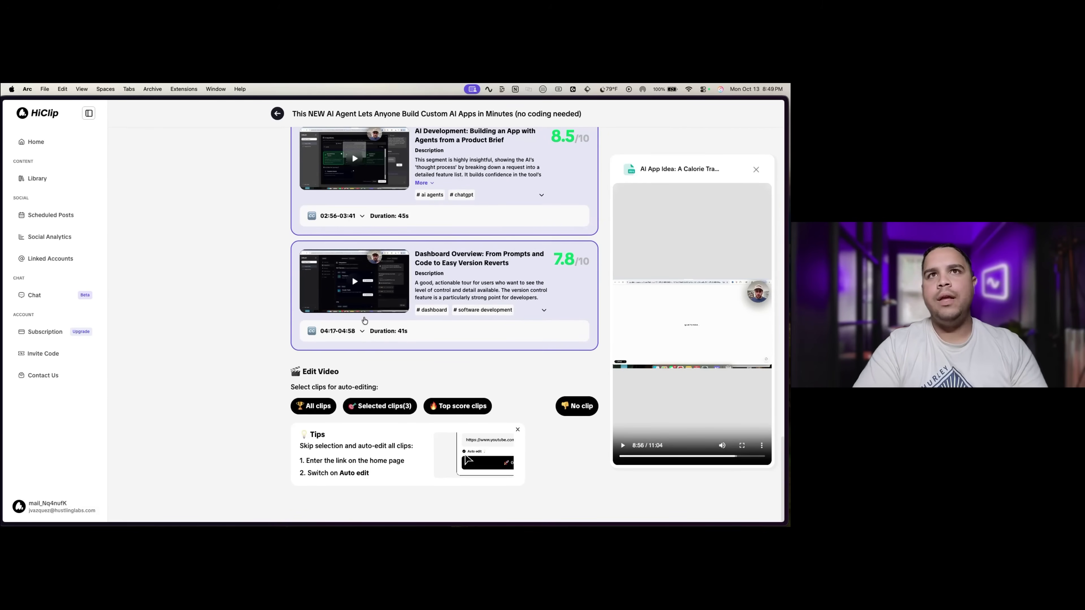
Open the Lovable AI and Cloud project from Home and browse its scored clips.
{"action": "left_click", "coordinate": [276, 116]}
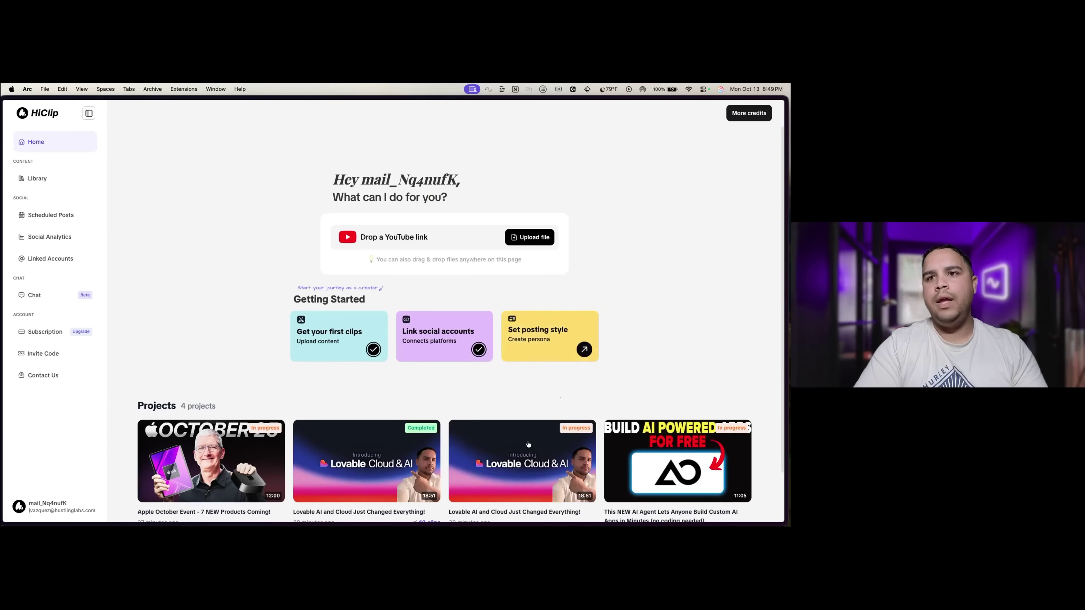
{"action": "scroll", "coordinate": [328, 410], "scroll_direction": "down", "scroll_amount": 2}
{"action": "left_click", "coordinate": [327, 411]}
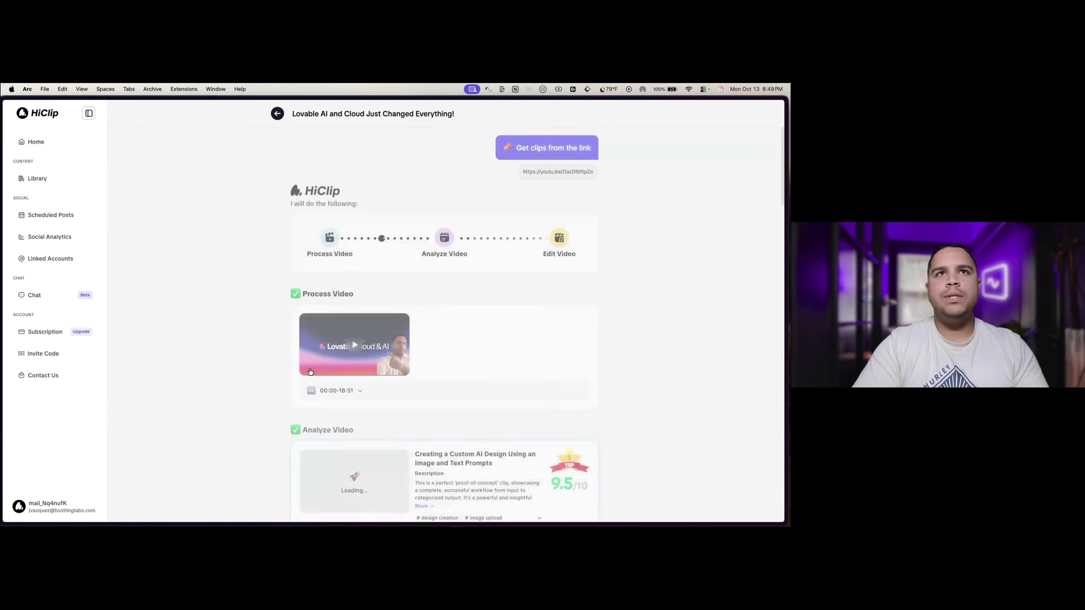
{"action": "scroll", "coordinate": [498, 349], "scroll_direction": "down", "scroll_amount": 10}
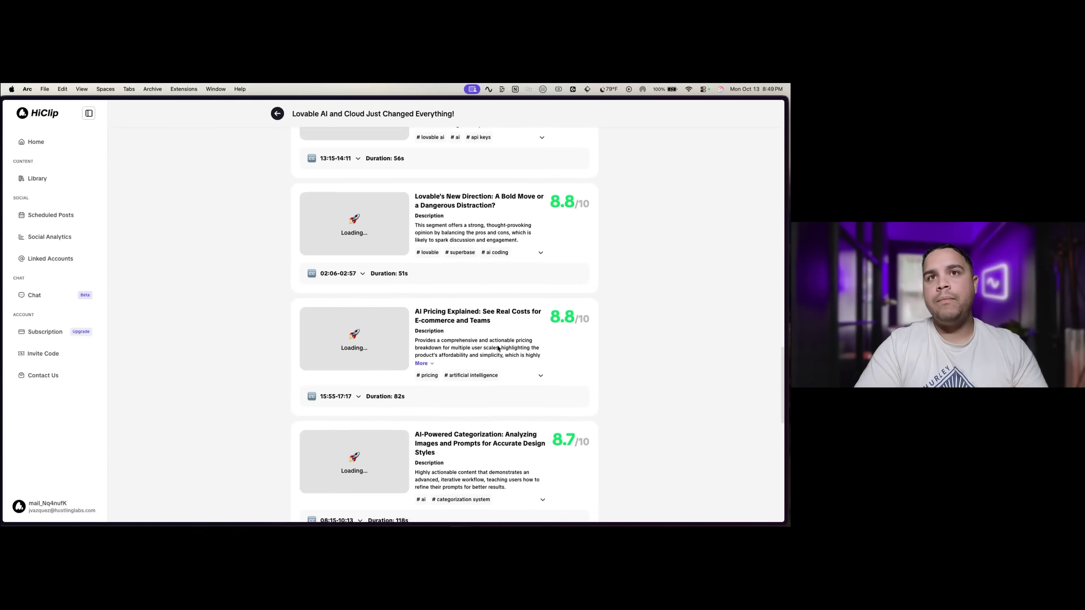
{"action": "scroll", "coordinate": [497, 348], "scroll_direction": "down", "scroll_amount": 6}
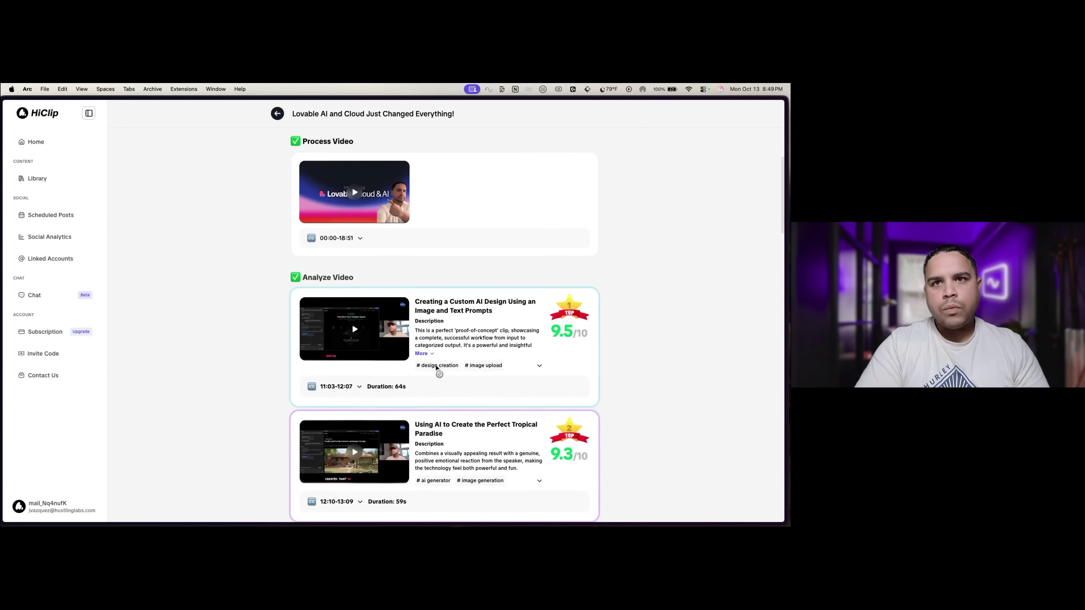
{"action": "scroll", "coordinate": [437, 368], "scroll_direction": "down", "scroll_amount": 5}
{"action": "scroll", "coordinate": [437, 367], "scroll_direction": "down", "scroll_amount": 20}
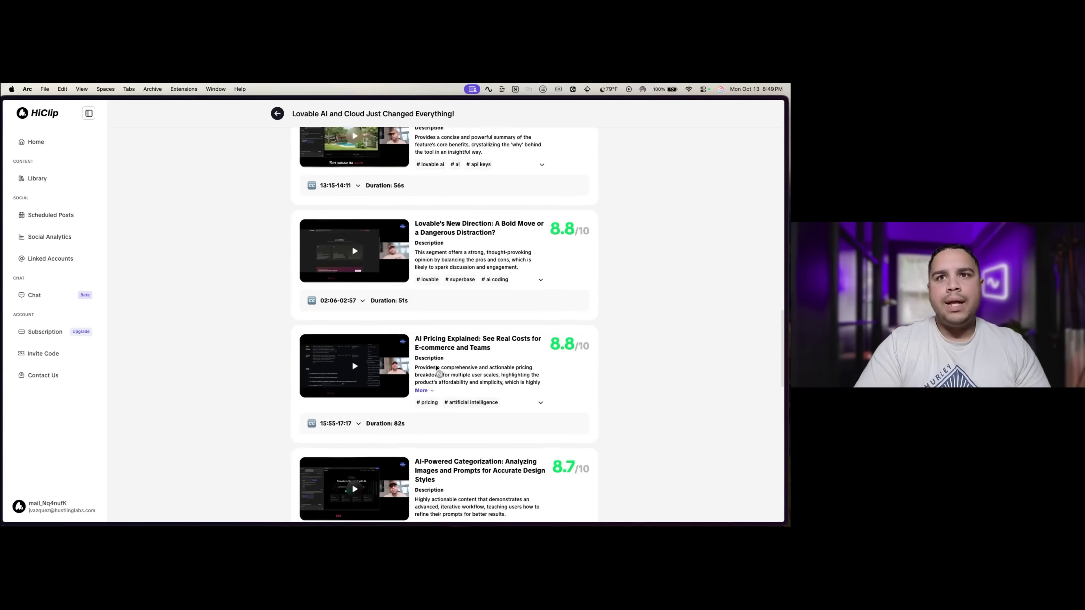
{"action": "scroll", "coordinate": [436, 368], "scroll_direction": "down", "scroll_amount": 10}
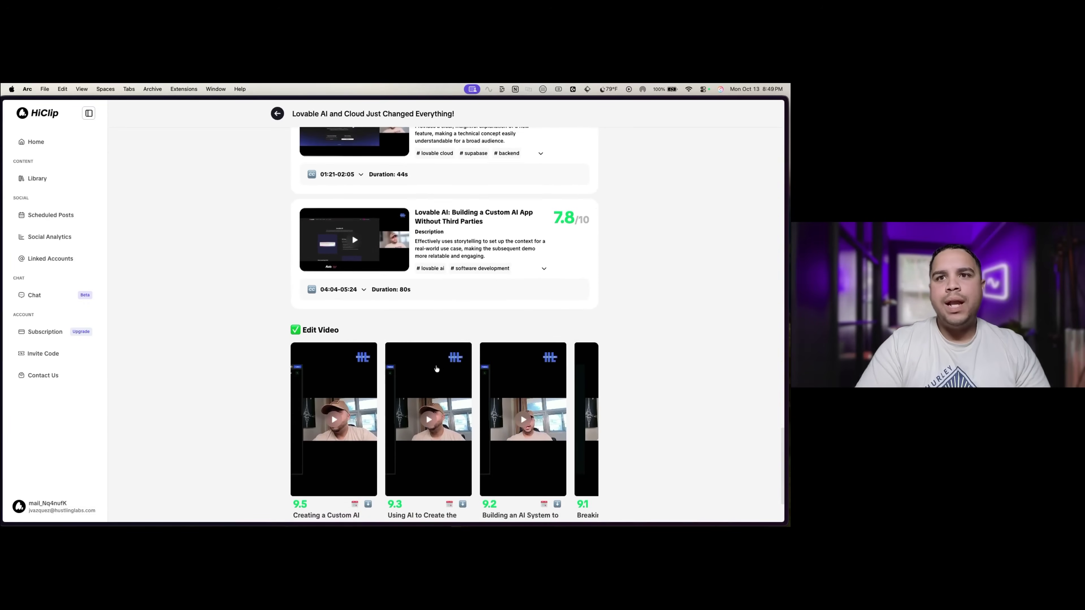
{"action": "scroll", "coordinate": [380, 315], "scroll_direction": "down", "scroll_amount": 3}
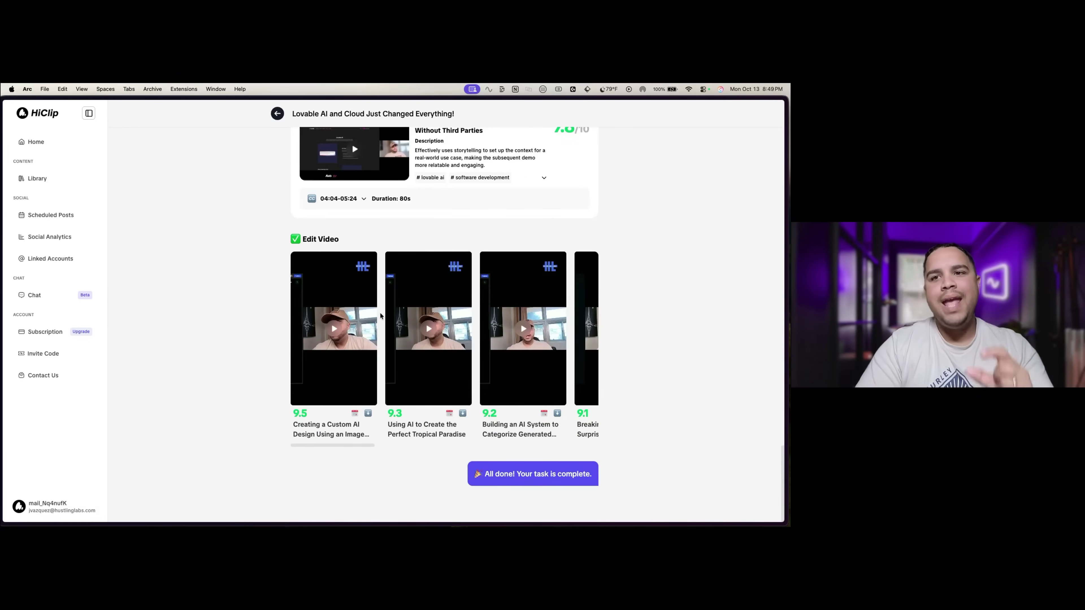
{"action": "scroll", "coordinate": [380, 316], "scroll_direction": "right", "scroll_amount": 10}
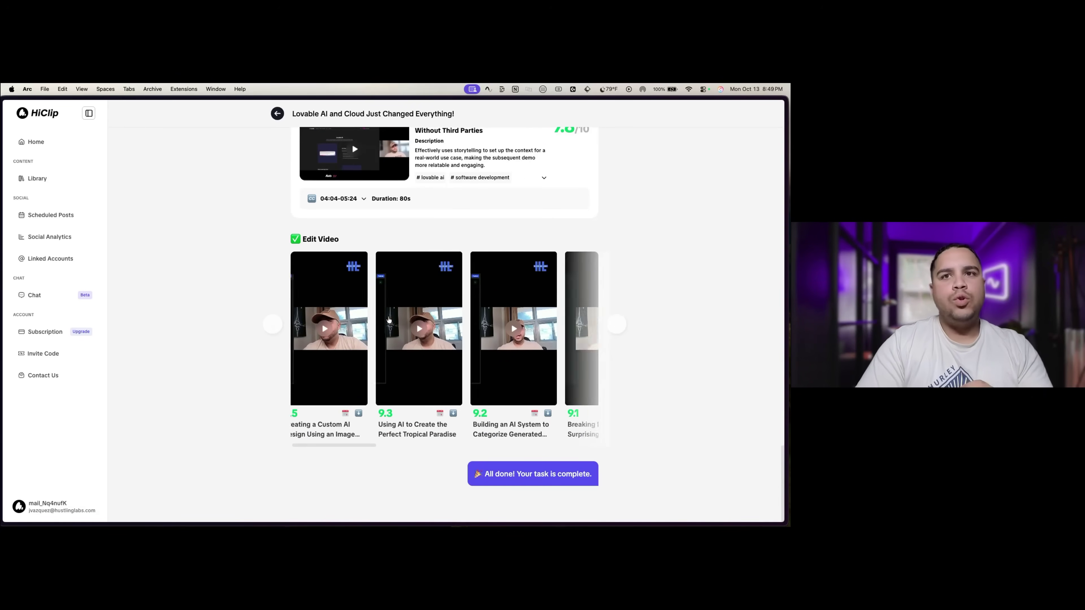
{"action": "scroll", "coordinate": [389, 319], "scroll_direction": "right", "scroll_amount": 10}
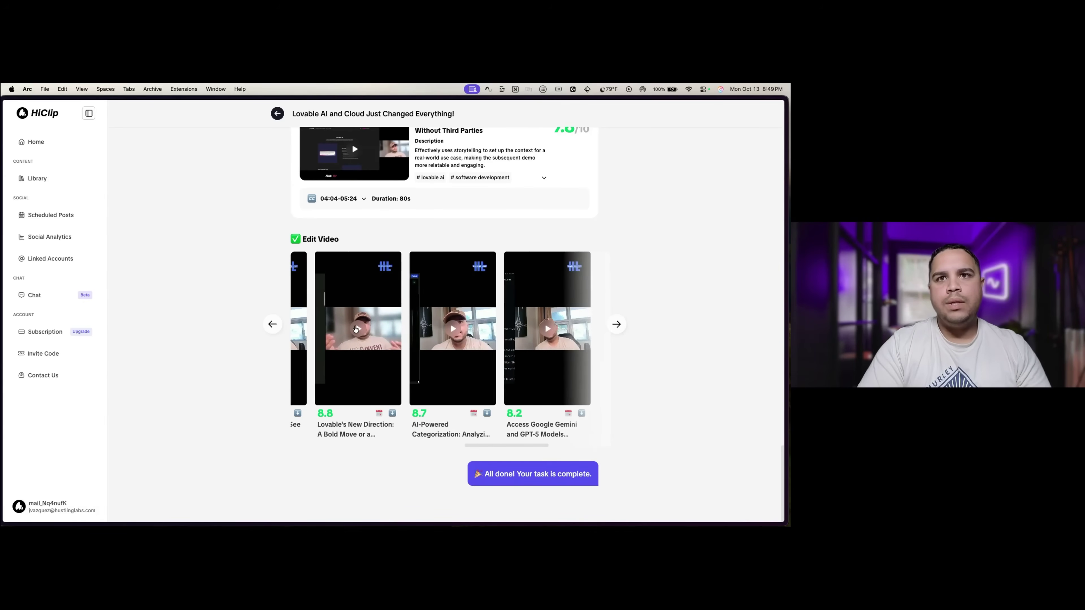
Preview the Lovable's New Direction clip and pause it at 0:12.
{"action": "left_click", "coordinate": [357, 328]}
{"action": "scroll", "coordinate": [372, 299], "scroll_direction": "up", "scroll_amount": 10}
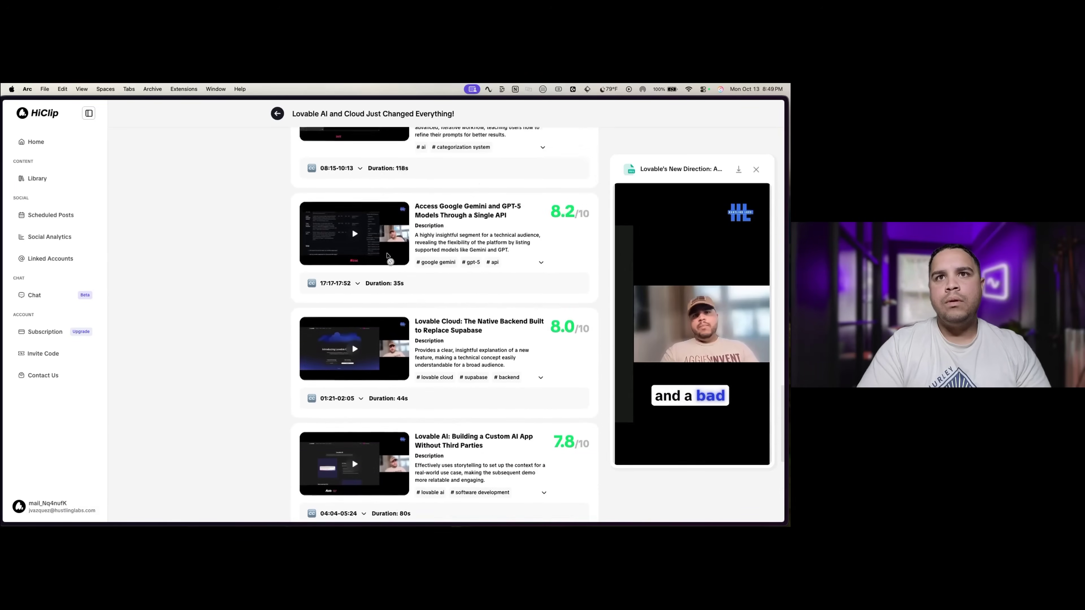
{"action": "scroll", "coordinate": [387, 256], "scroll_direction": "up", "scroll_amount": 10}
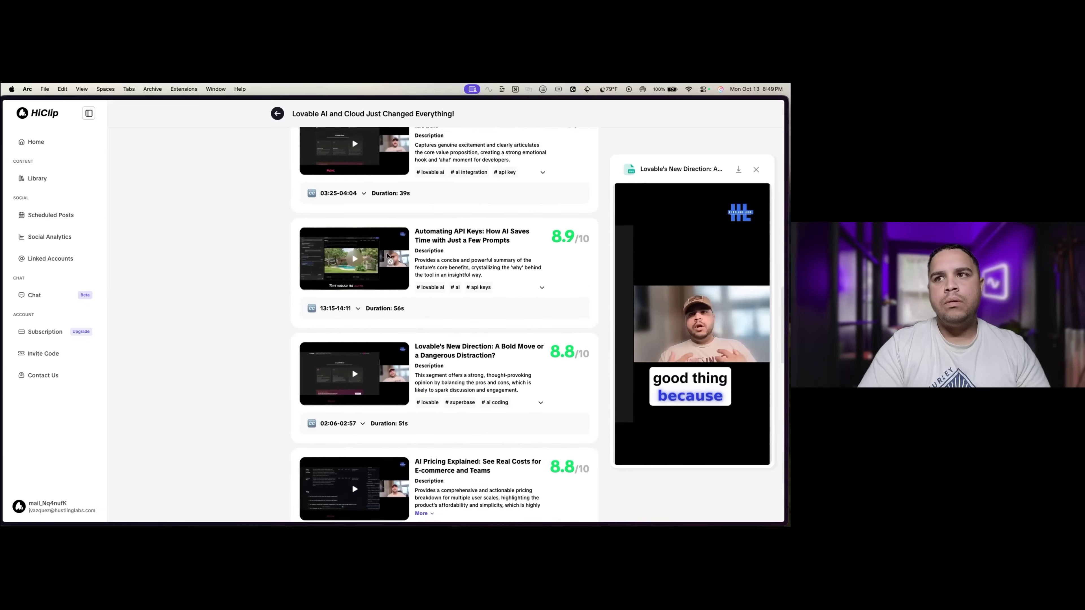
{"action": "scroll", "coordinate": [388, 256], "scroll_direction": "up", "scroll_amount": 2}
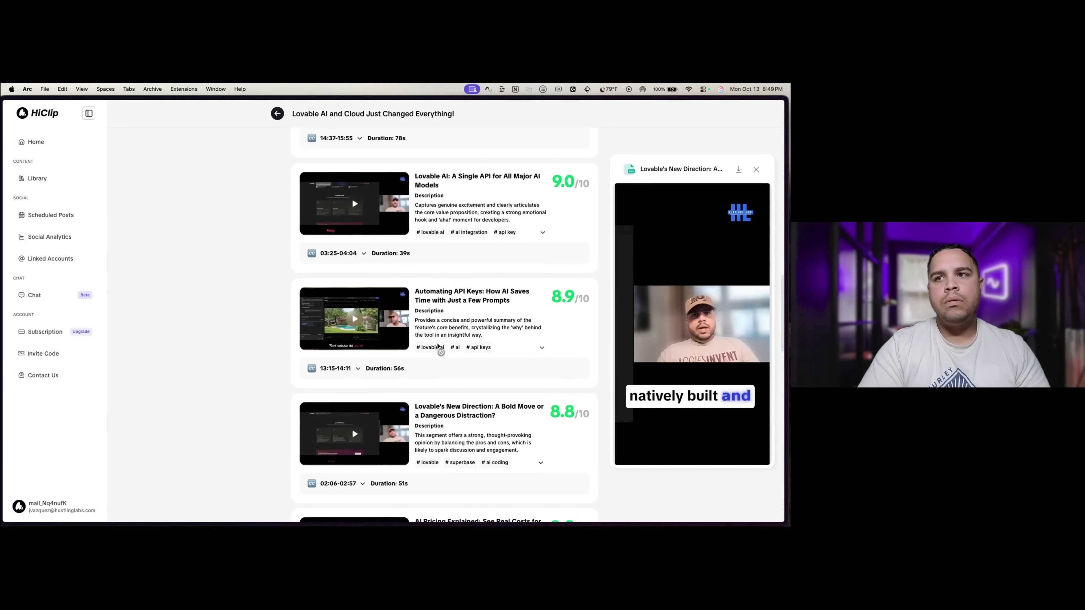
{"action": "mouse_move", "coordinate": [639, 418]}
{"action": "left_click", "coordinate": [623, 445]}
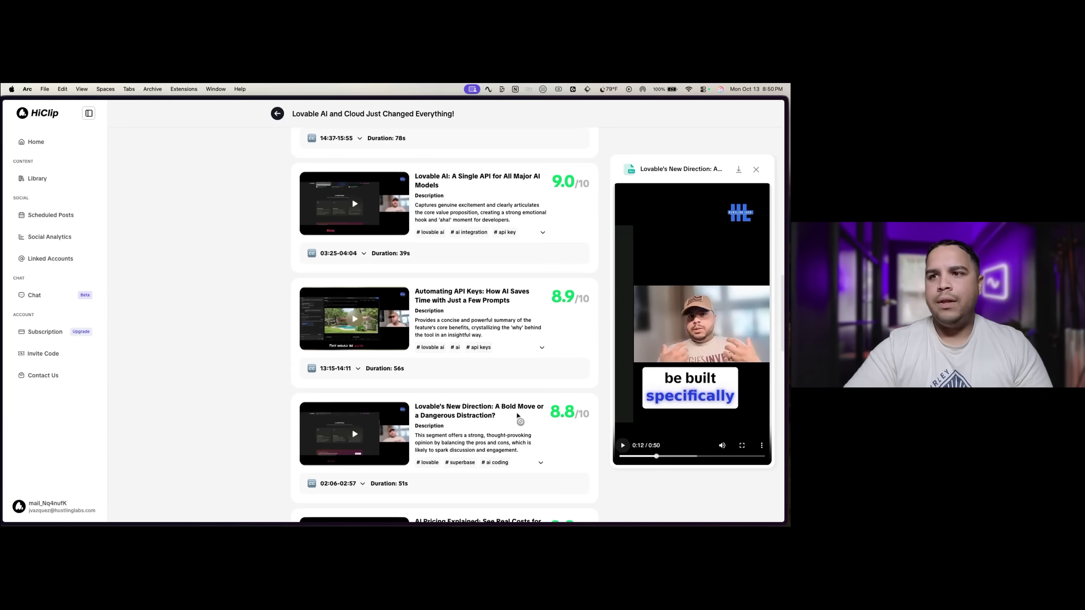
{"action": "scroll", "coordinate": [411, 337], "scroll_direction": "down", "scroll_amount": 15}
Play the 7.8 'Lovable AI: Building a Custom AI App Without Third Parties' clip and pause at 0:08.
{"action": "scroll", "coordinate": [442, 332], "scroll_direction": "right", "scroll_amount": 5}
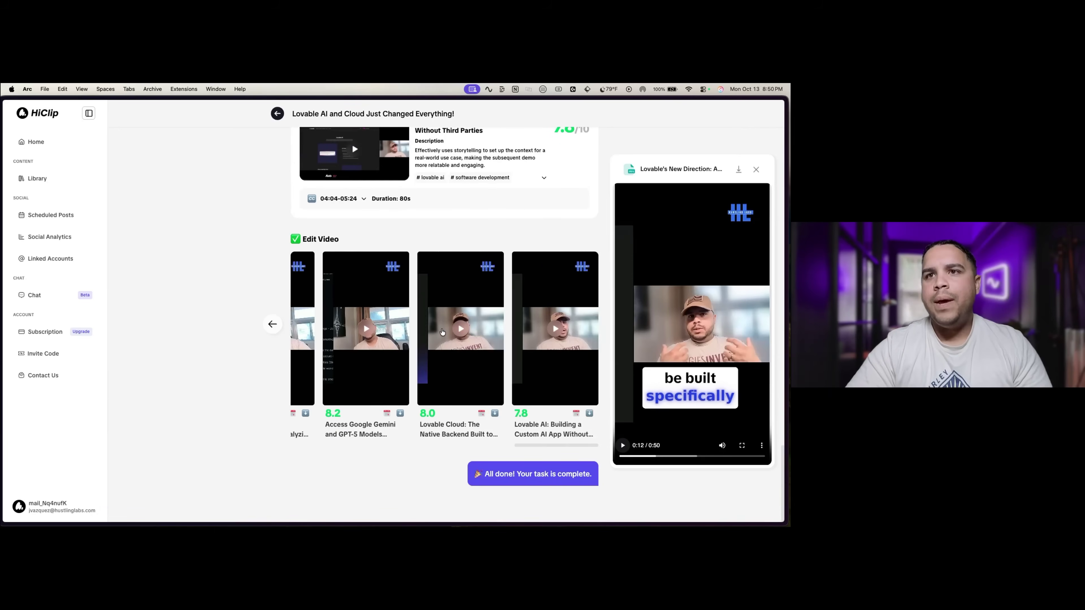
{"action": "left_click", "coordinate": [556, 330]}
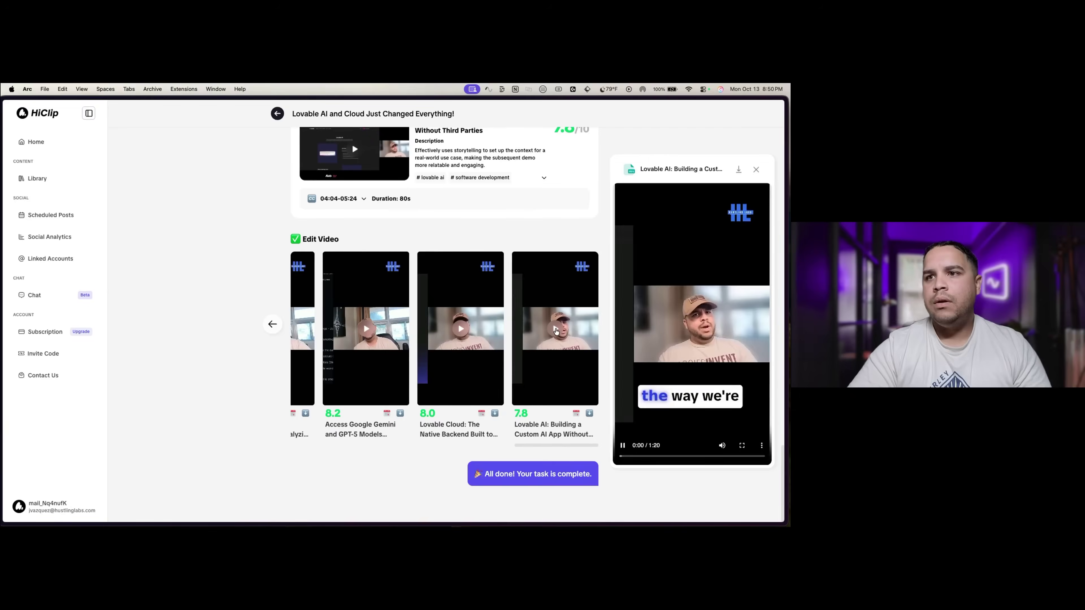
{"action": "mouse_move", "coordinate": [726, 271]}
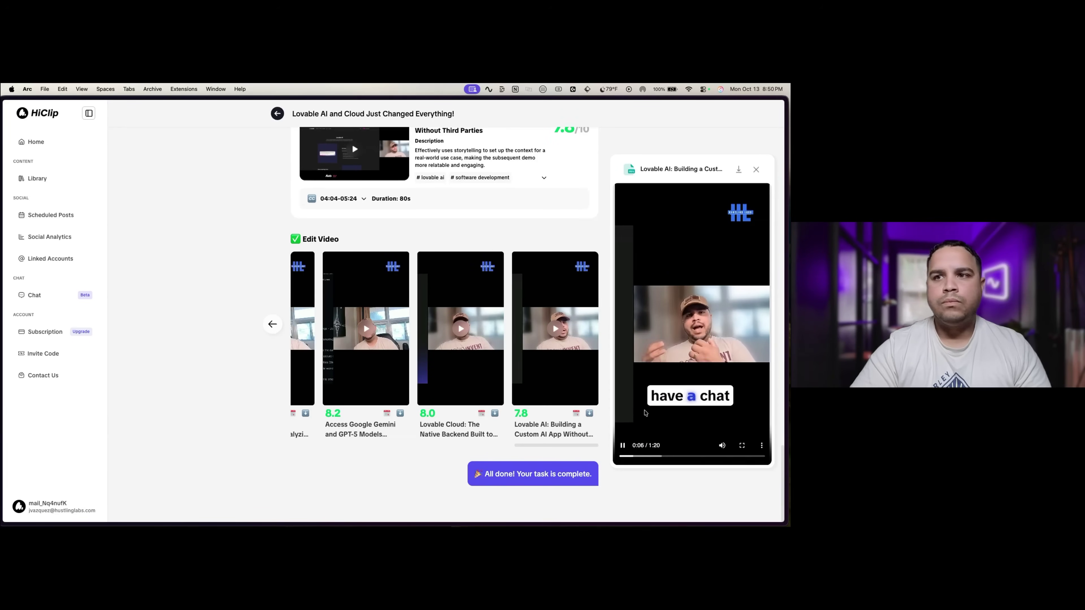
{"action": "left_click", "coordinate": [623, 445]}
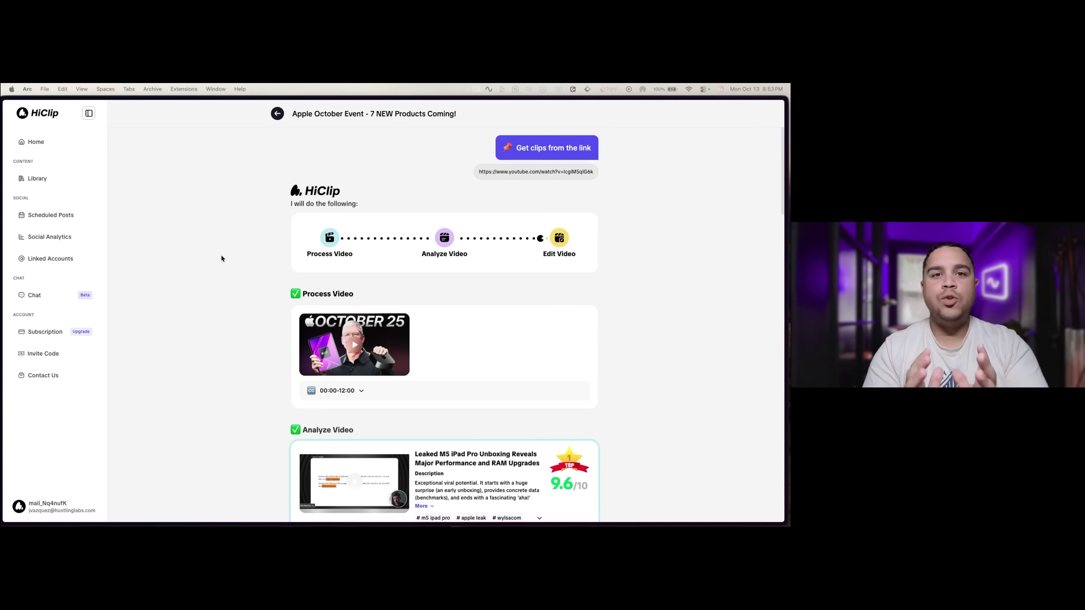
Scroll down through the Apple October Event project's clip cards to the Edit Video section.
{"action": "scroll", "coordinate": [221, 256], "scroll_direction": "down", "scroll_amount": 10}
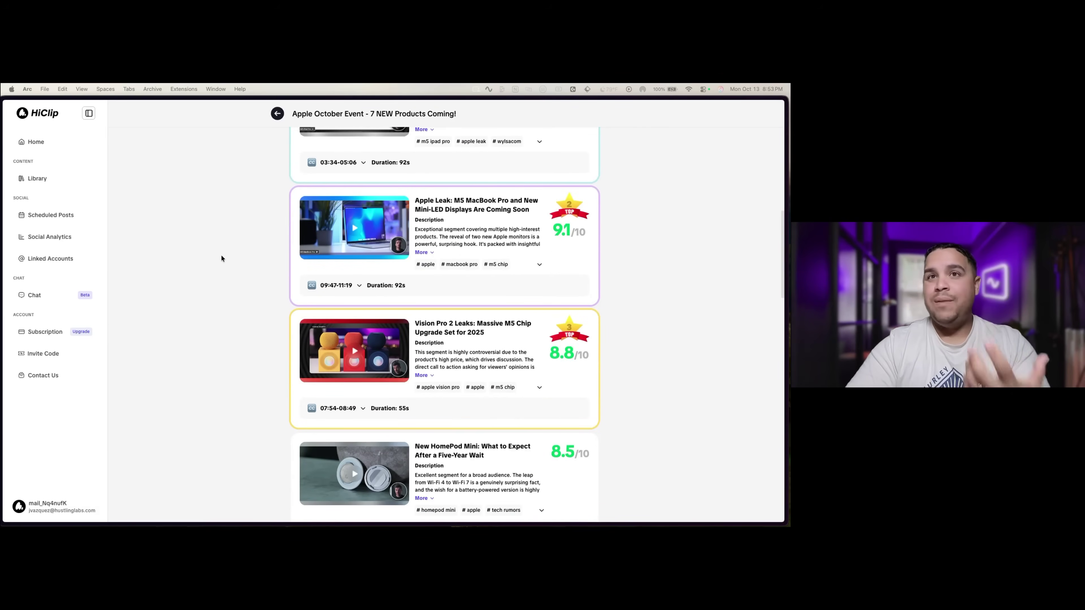
{"action": "scroll", "coordinate": [221, 256], "scroll_direction": "down", "scroll_amount": 8}
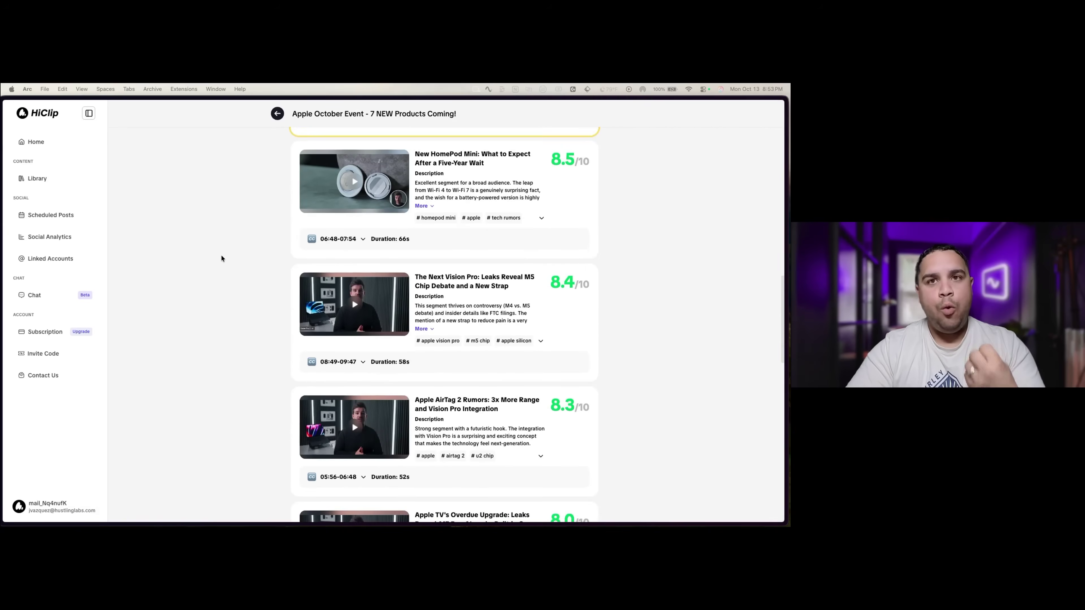
{"action": "scroll", "coordinate": [221, 257], "scroll_direction": "down", "scroll_amount": 9}
{"action": "scroll", "coordinate": [221, 258], "scroll_direction": "down", "scroll_amount": 10}
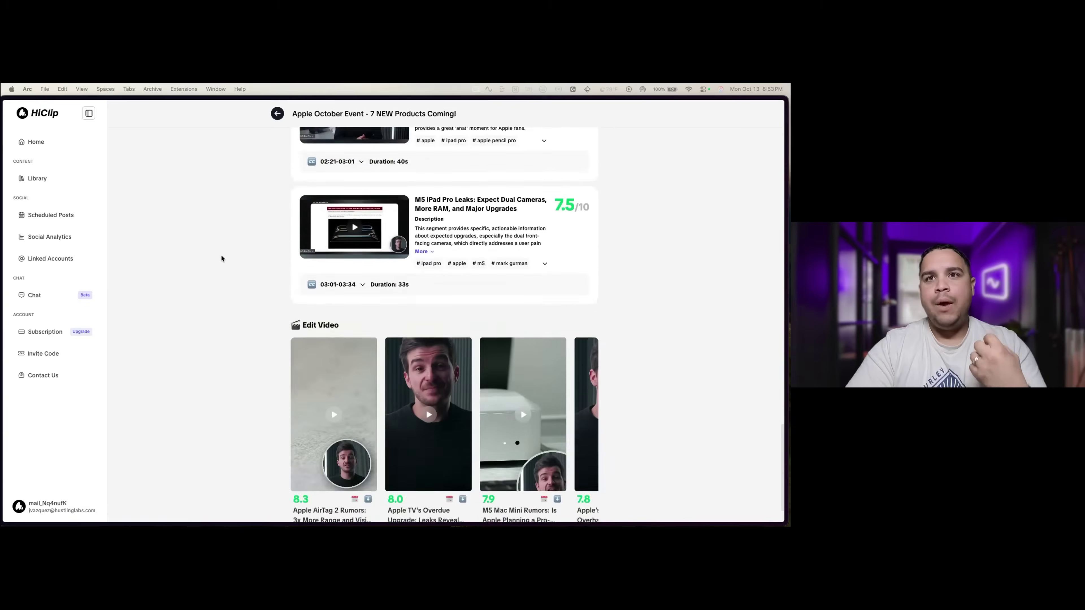
{"action": "left_click", "coordinate": [334, 368]}
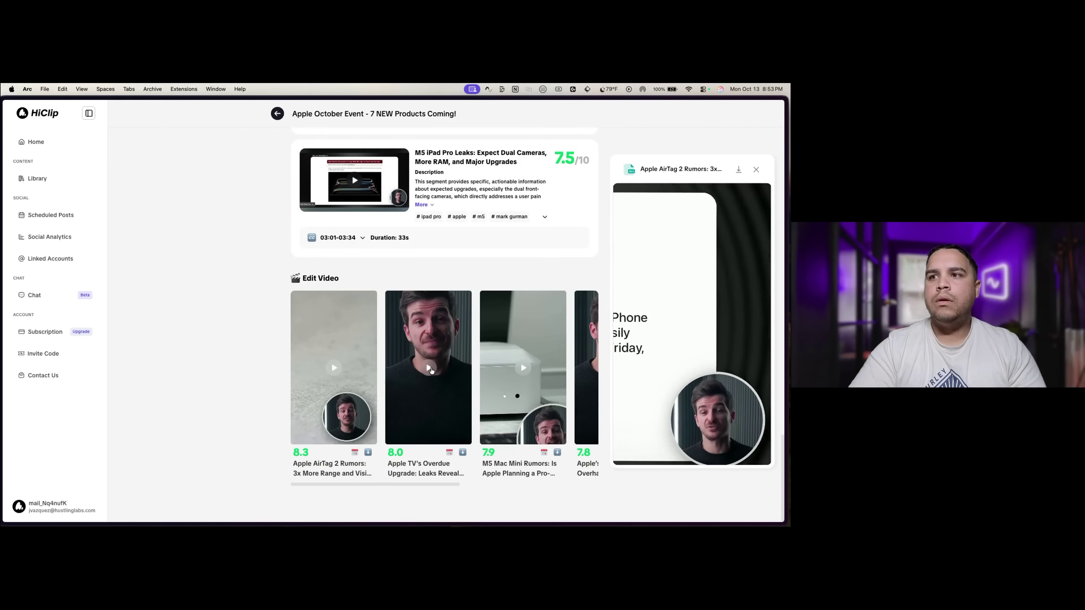
{"action": "left_click", "coordinate": [429, 369]}
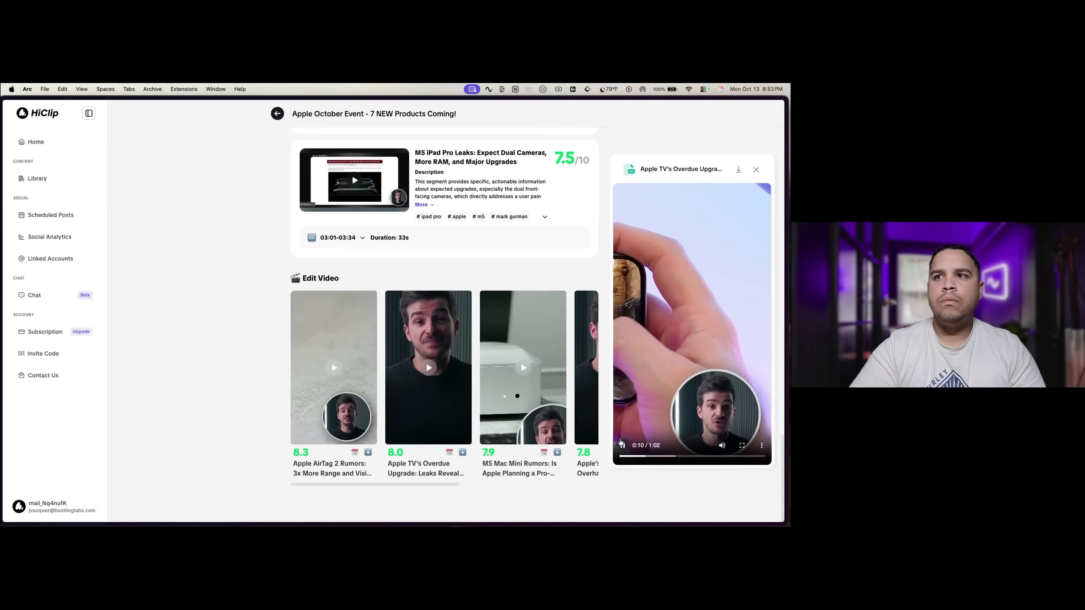
{"action": "left_click", "coordinate": [622, 446]}
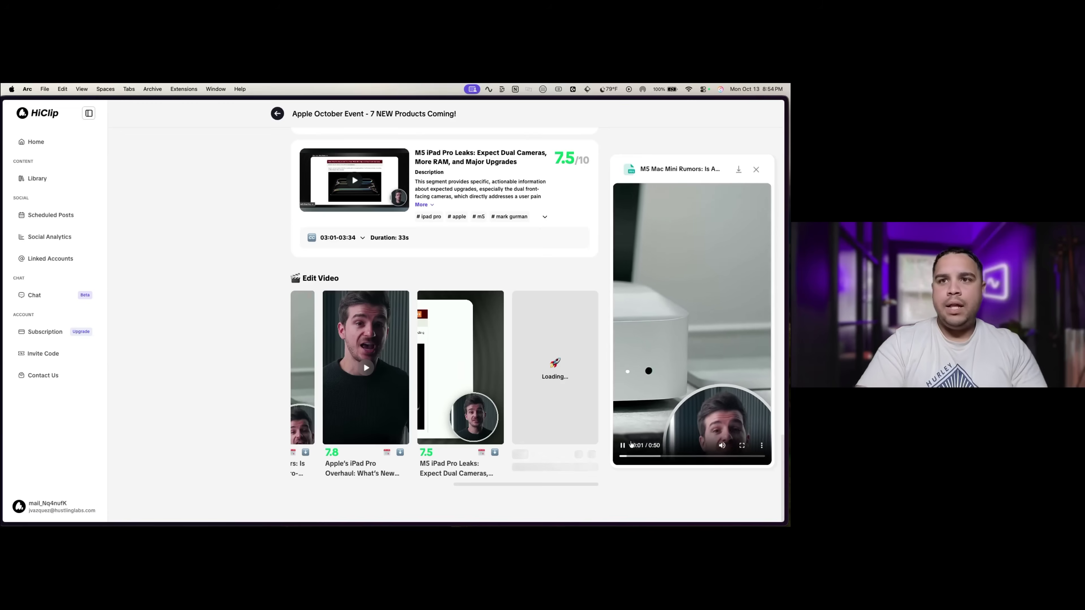
{"action": "left_click", "coordinate": [623, 446]}
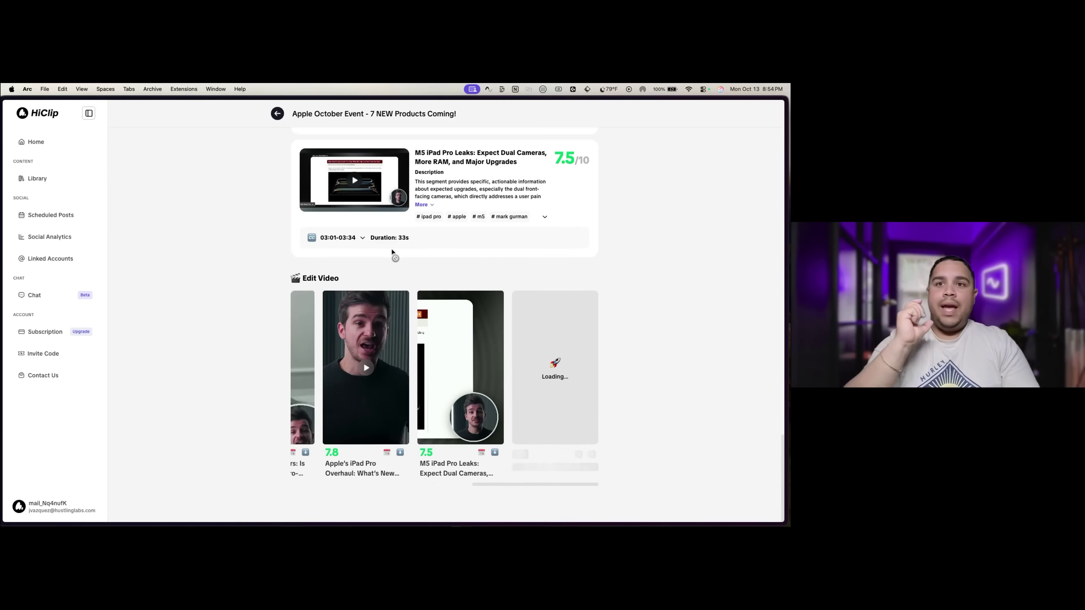
Download the M5 iPad Pro Leaks clip without subtitles, then watch and close the file.
{"action": "left_click", "coordinate": [455, 359]}
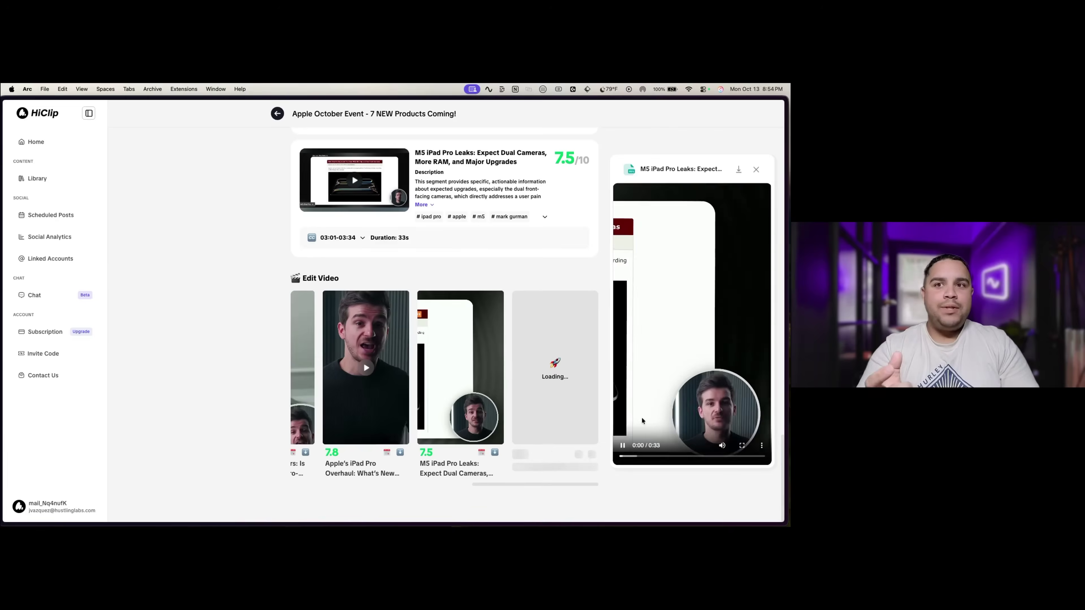
{"action": "left_click", "coordinate": [738, 169]}
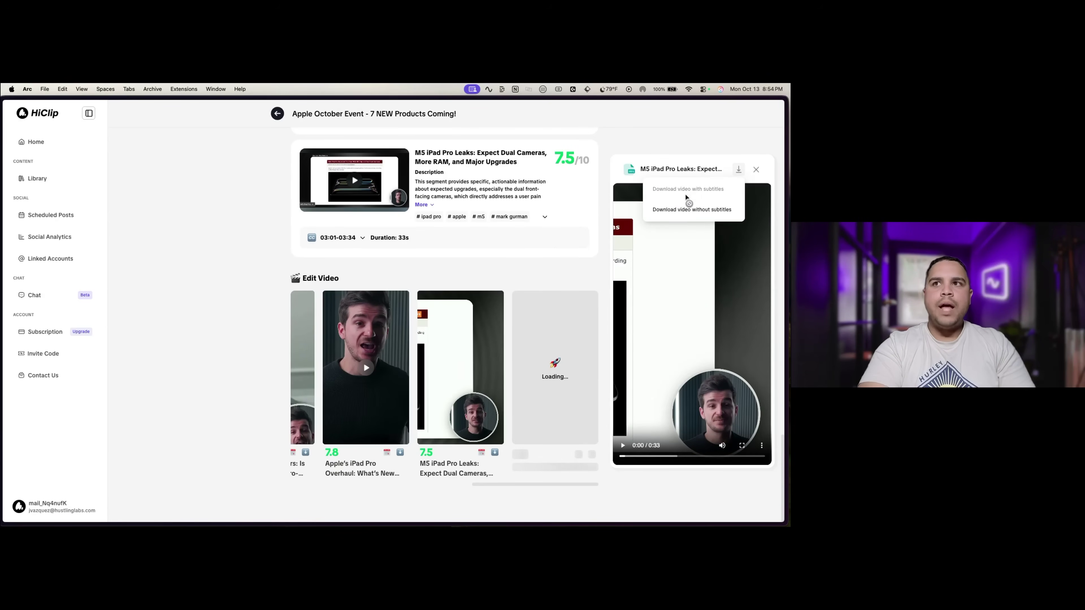
{"action": "left_click", "coordinate": [686, 210]}
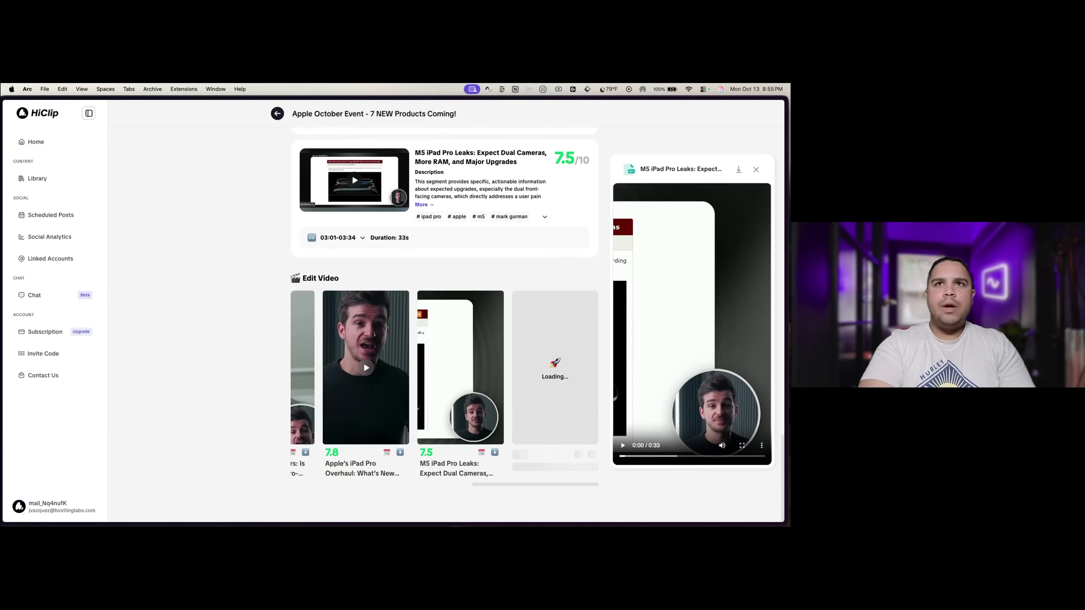
{"action": "key", "text": "super+Tab"}
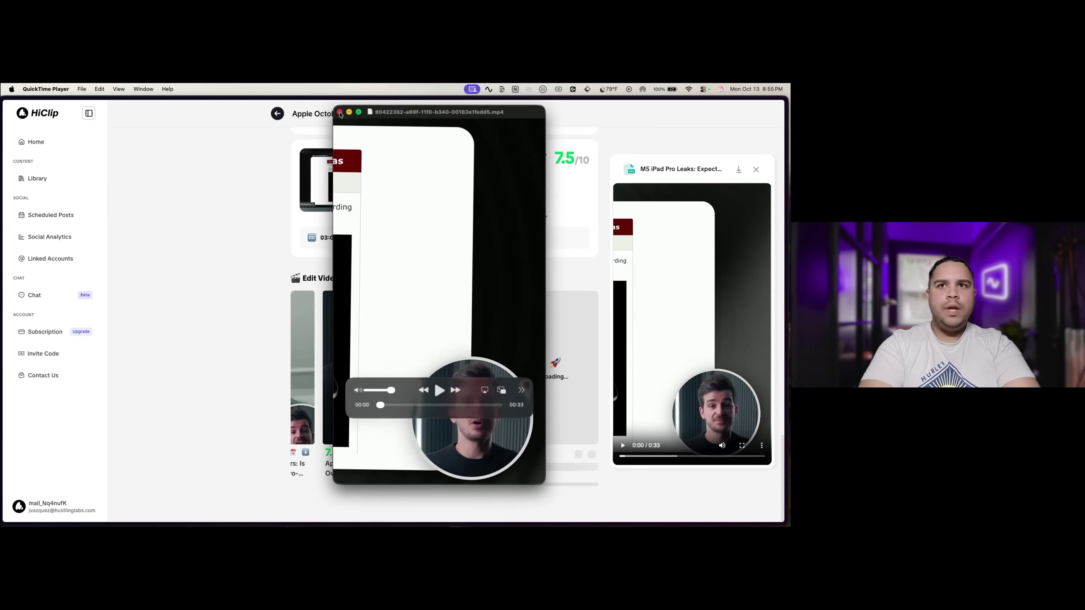
{"action": "left_click", "coordinate": [216, 200]}
Play and pause the Lovable's New Direction preview in Library, then view the connected YouTube account.
{"action": "left_click", "coordinate": [38, 214]}
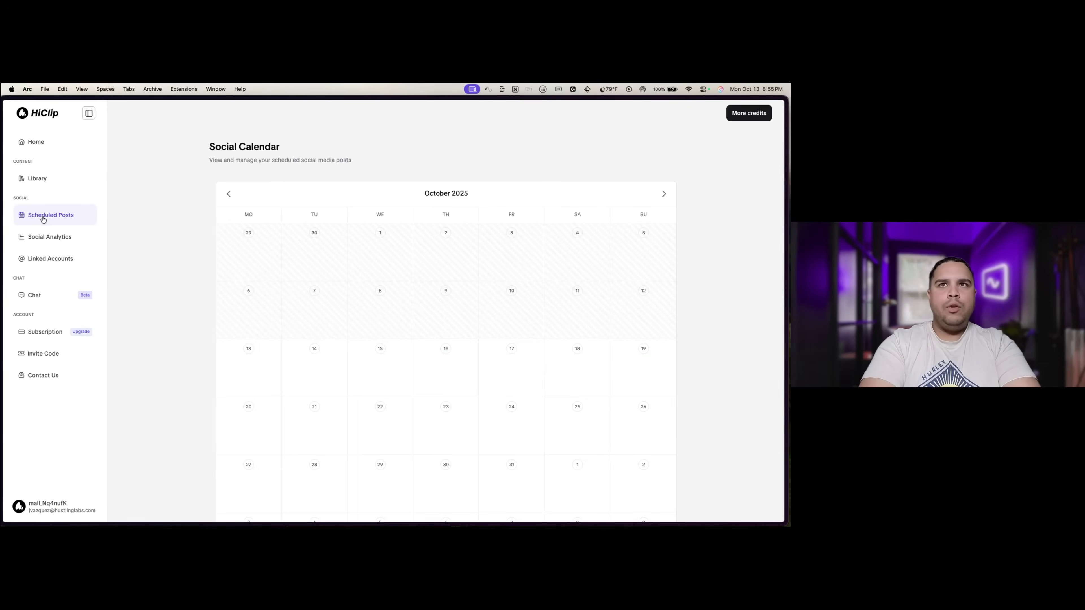
{"action": "key", "text": "super+bracketleft"}
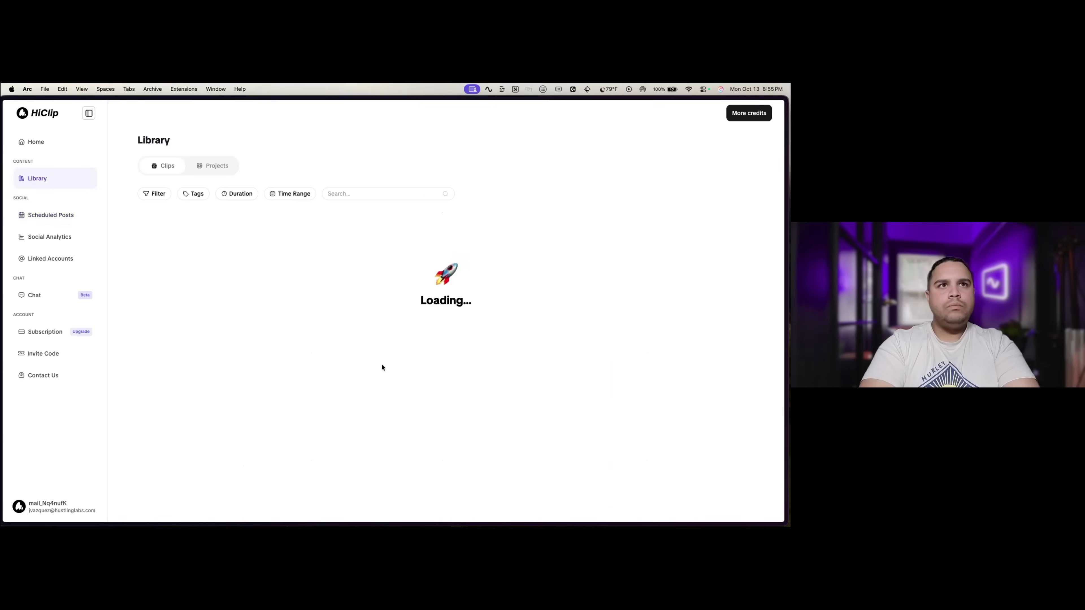
{"action": "left_click", "coordinate": [367, 266]}
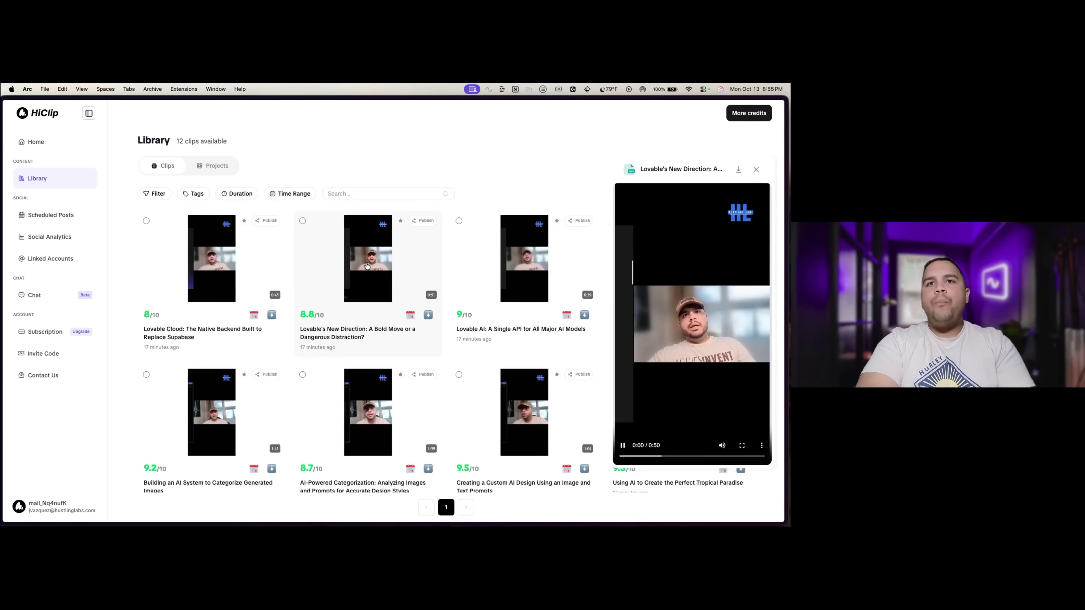
{"action": "key", "text": "space"}
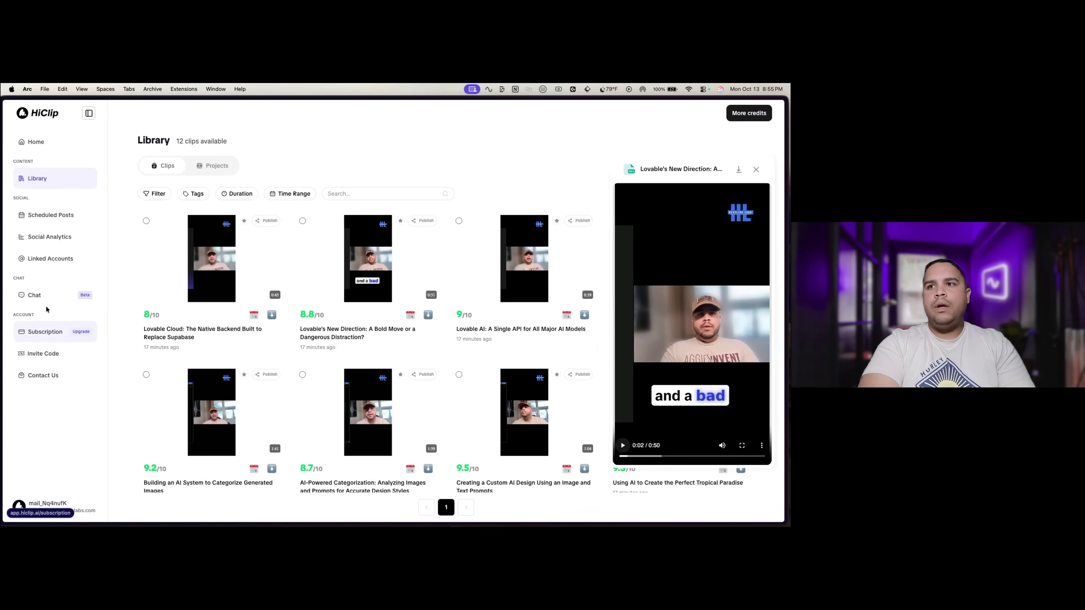
{"action": "left_click", "coordinate": [44, 265]}
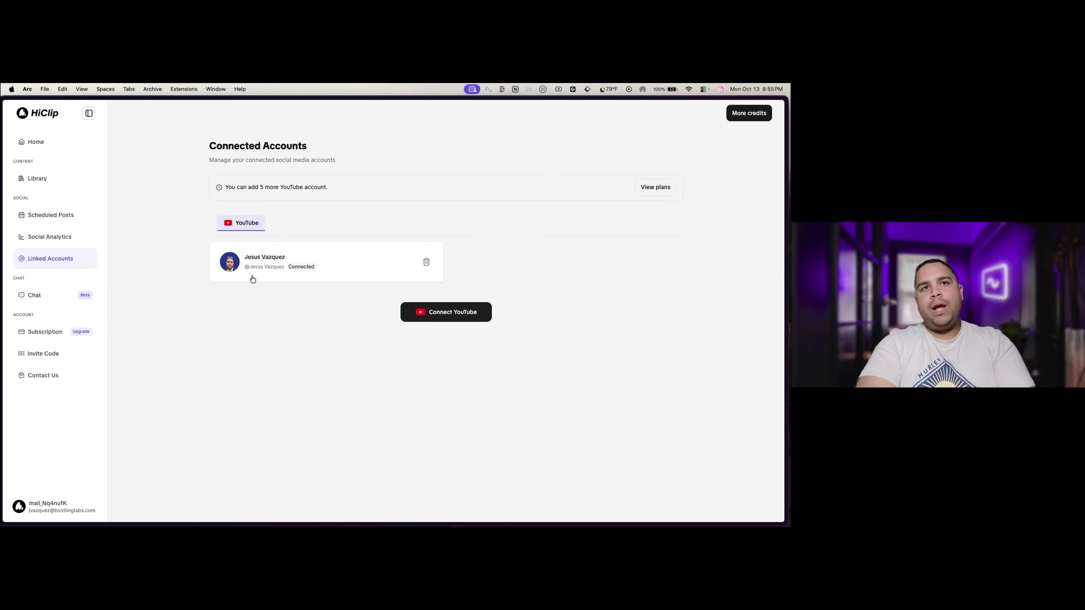
Review the YouTube account's Social Analytics and the Scheduled Posts calendar, starting a post on October 14.
{"action": "left_click", "coordinate": [44, 238]}
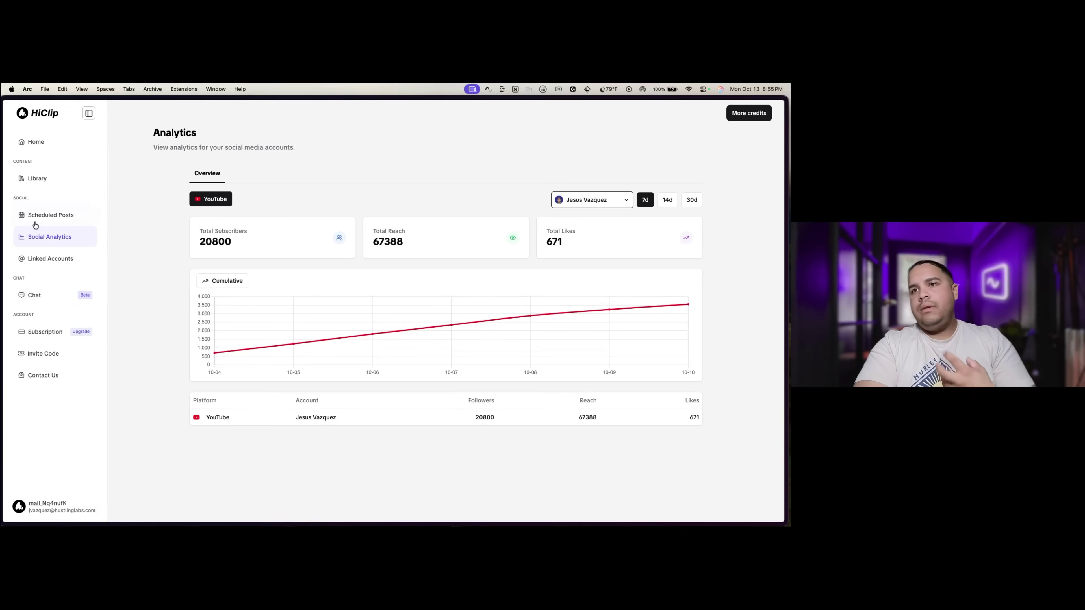
{"action": "left_click", "coordinate": [47, 218]}
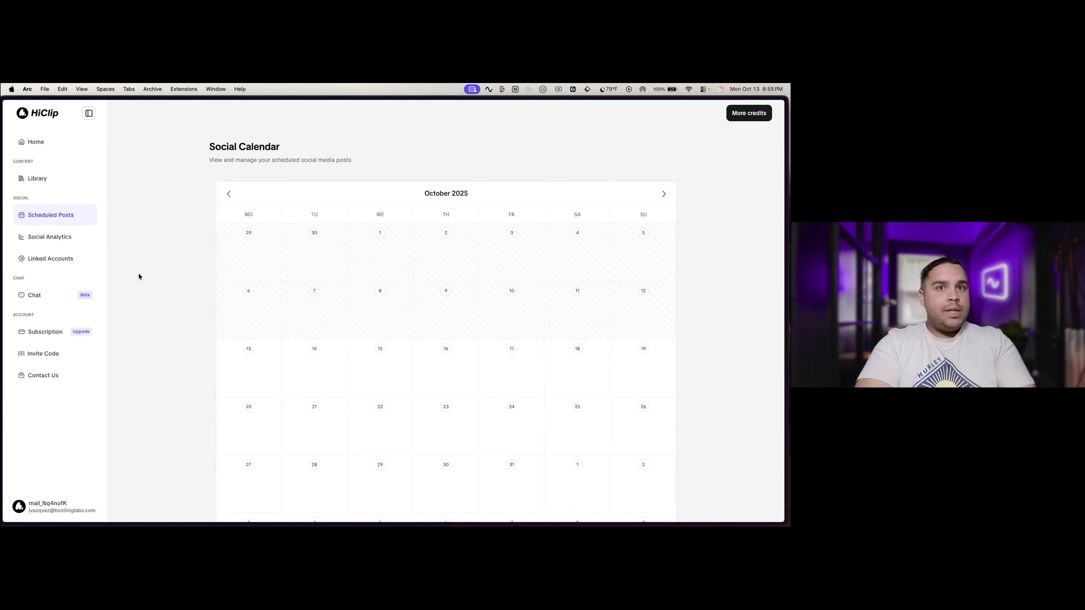
{"action": "scroll", "coordinate": [139, 274], "scroll_direction": "down", "scroll_amount": 3}
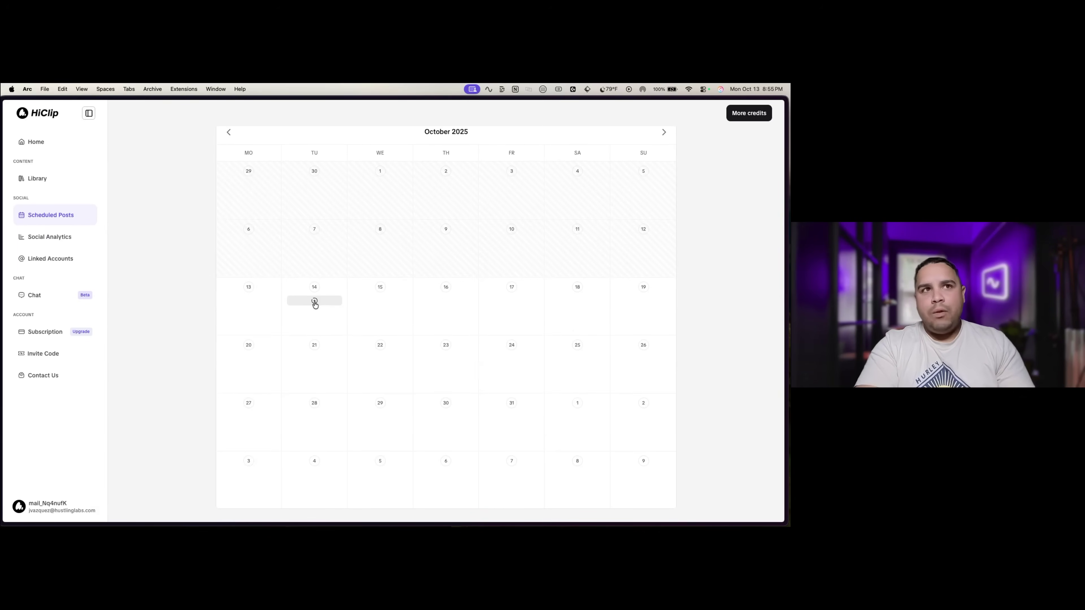
{"action": "left_click", "coordinate": [315, 302]}
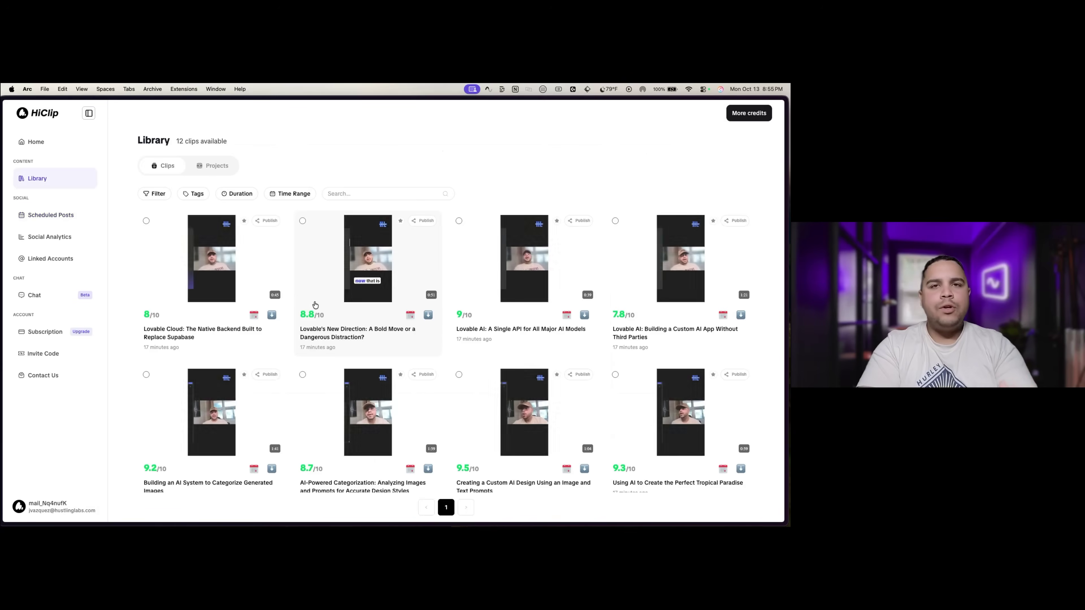
Preview the Lovable's New Direction clip in Library and begin a YouTube social post for it.
{"action": "left_click", "coordinate": [371, 258]}
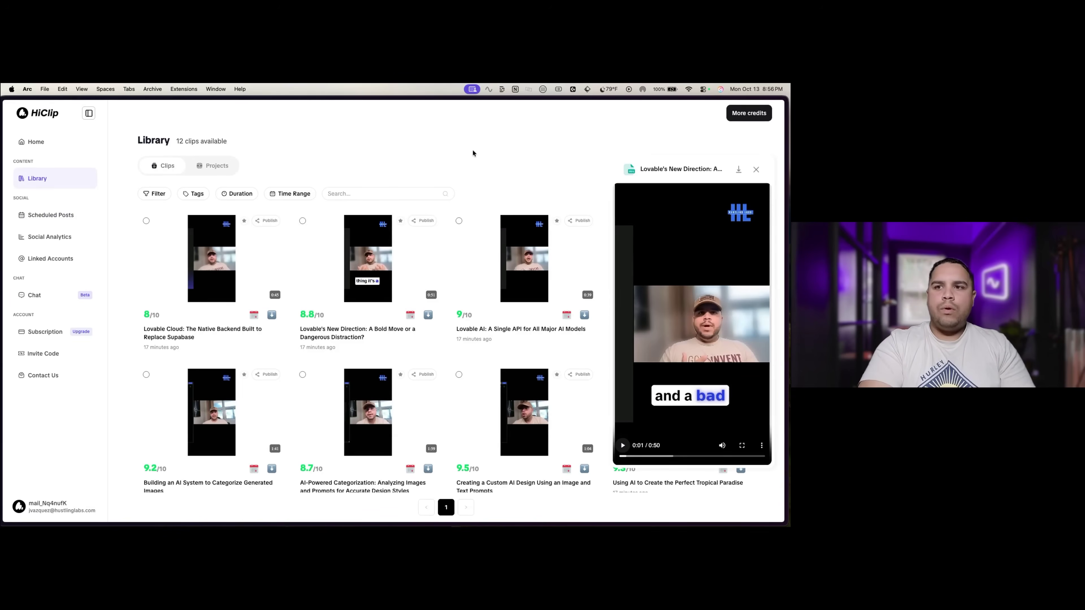
{"action": "left_click", "coordinate": [218, 169]}
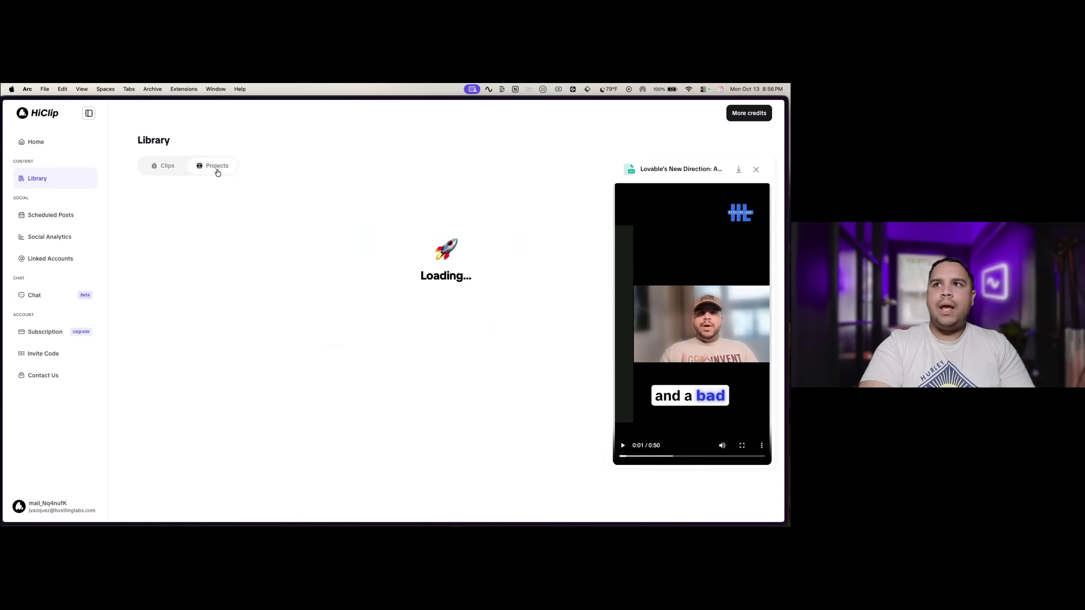
{"action": "left_click", "coordinate": [155, 173]}
{"action": "left_click", "coordinate": [756, 169]}
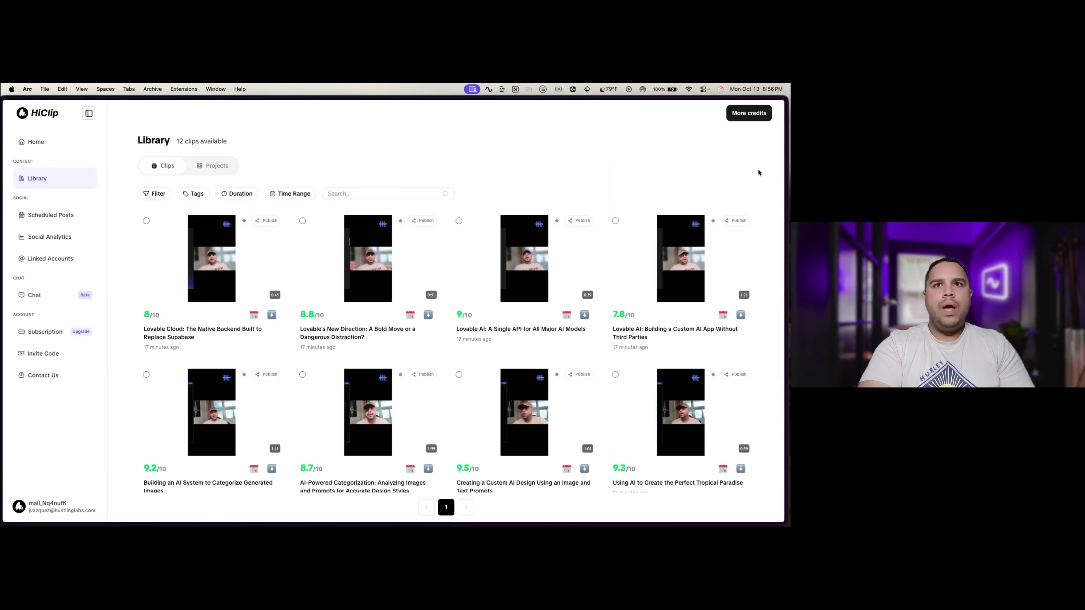
{"action": "left_click", "coordinate": [410, 316]}
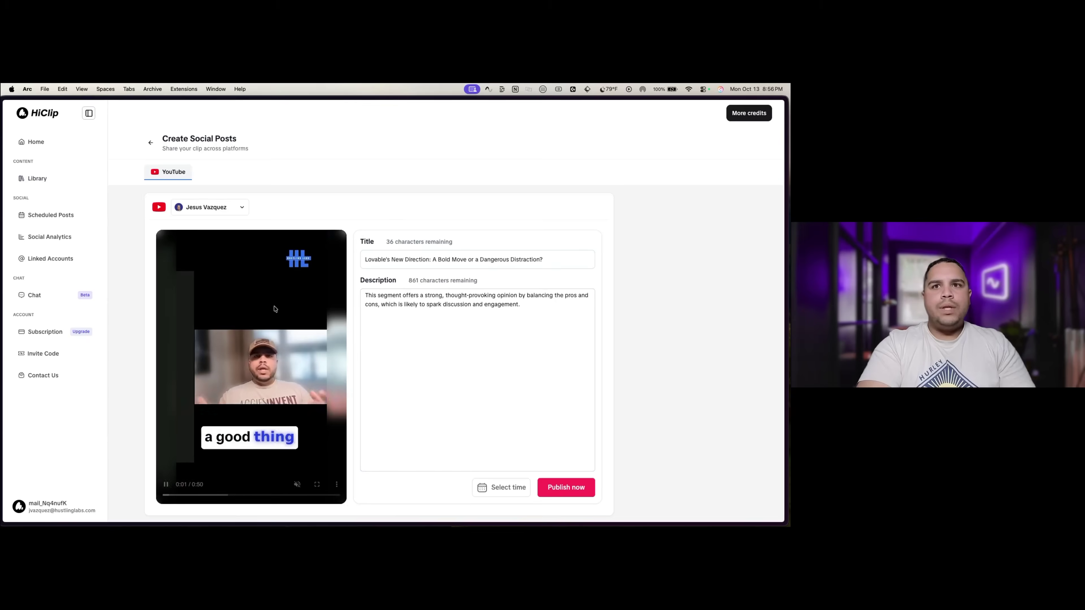
Enter test text 'jhvkujvluj' in the post description and delete it again.
{"action": "left_click", "coordinate": [542, 309]}
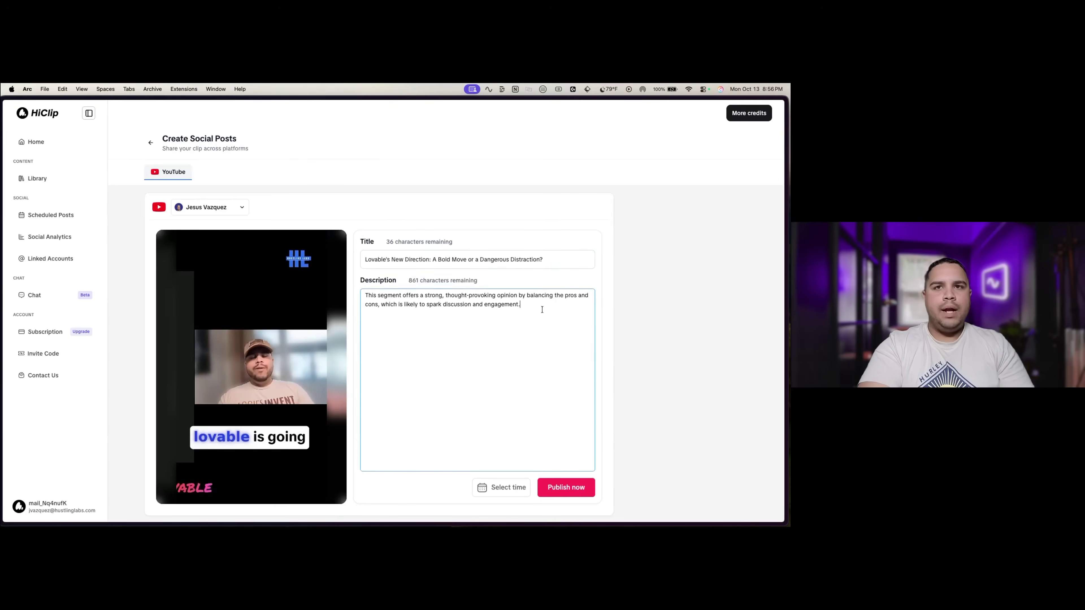
{"action": "type", "text": "jhvkujvluj"}
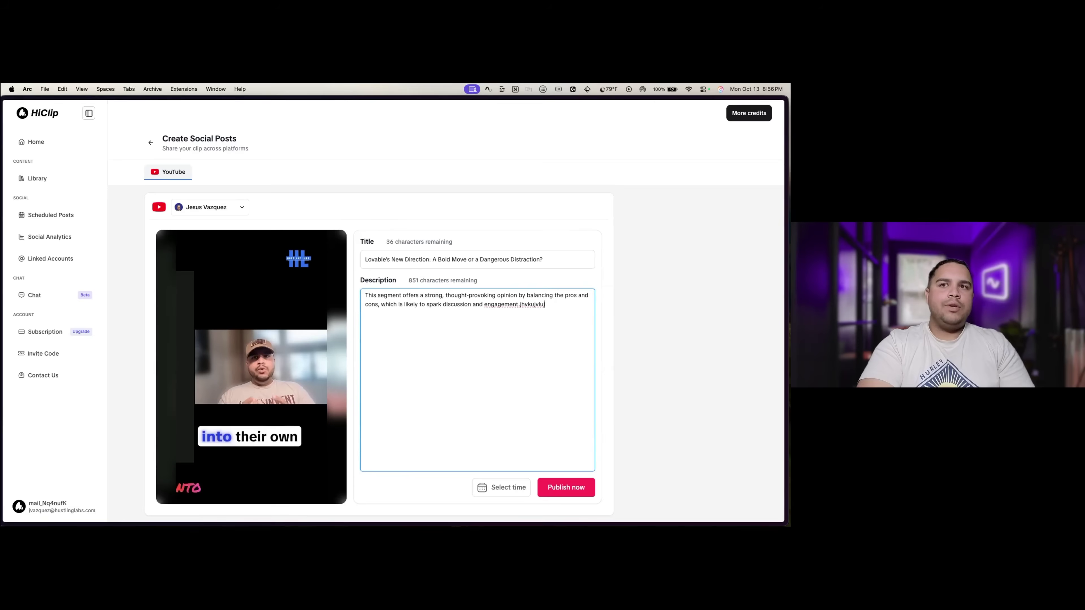
{"action": "key", "text": "BackSpace"}
{"action": "key", "text": "BackSpace"}
{"action": "key", "text": "BackSpace"}
{"action": "key", "text": "BackSpace"}
{"action": "key", "text": "BackSpace"}
{"action": "key", "text": "BackSpace"}
{"action": "key", "text": "BackSpace"}
{"action": "key", "text": "BackSpace"}
{"action": "key", "text": "BackSpace"}
{"action": "key", "text": "BackSpace"}
Open and dismiss the scheduling date picker, then pause the clip preview at 0:25.
{"action": "left_click", "coordinate": [498, 488]}
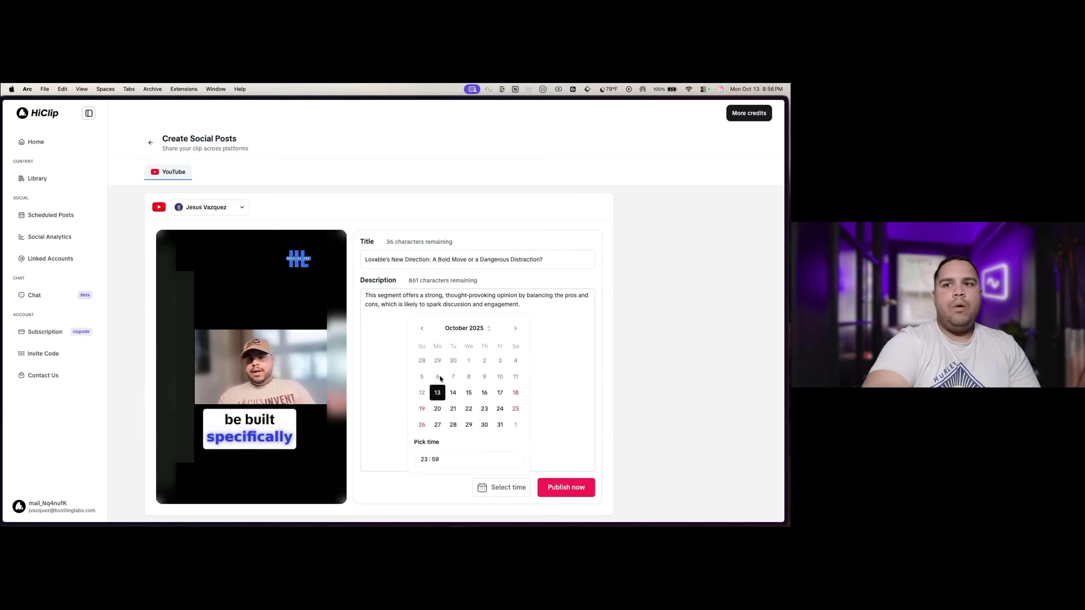
{"action": "left_click", "coordinate": [574, 384]}
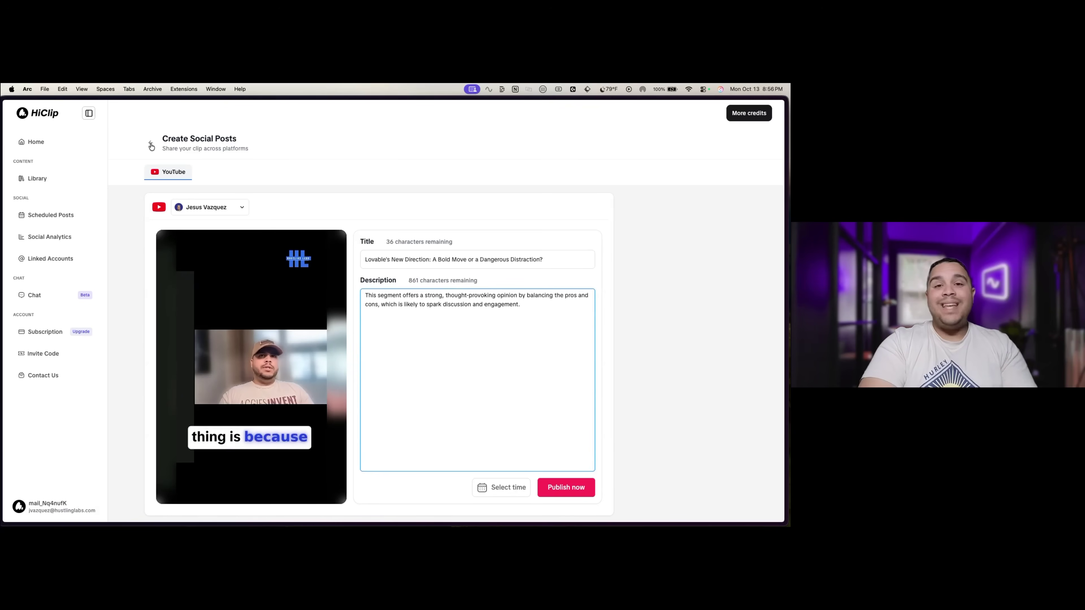
{"action": "mouse_move", "coordinate": [247, 360]}
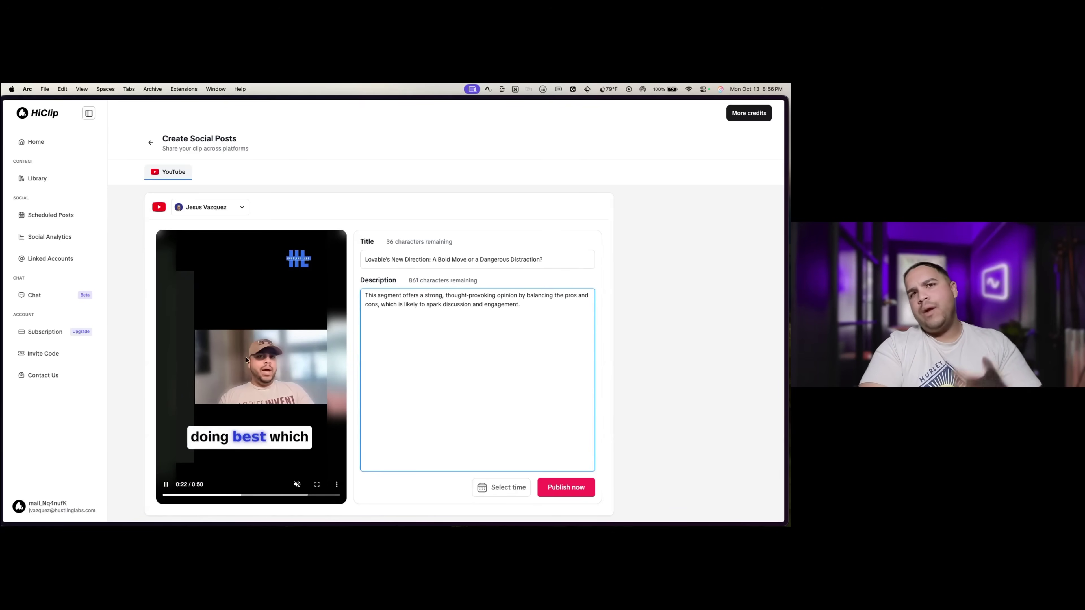
{"action": "left_click", "coordinate": [166, 487]}
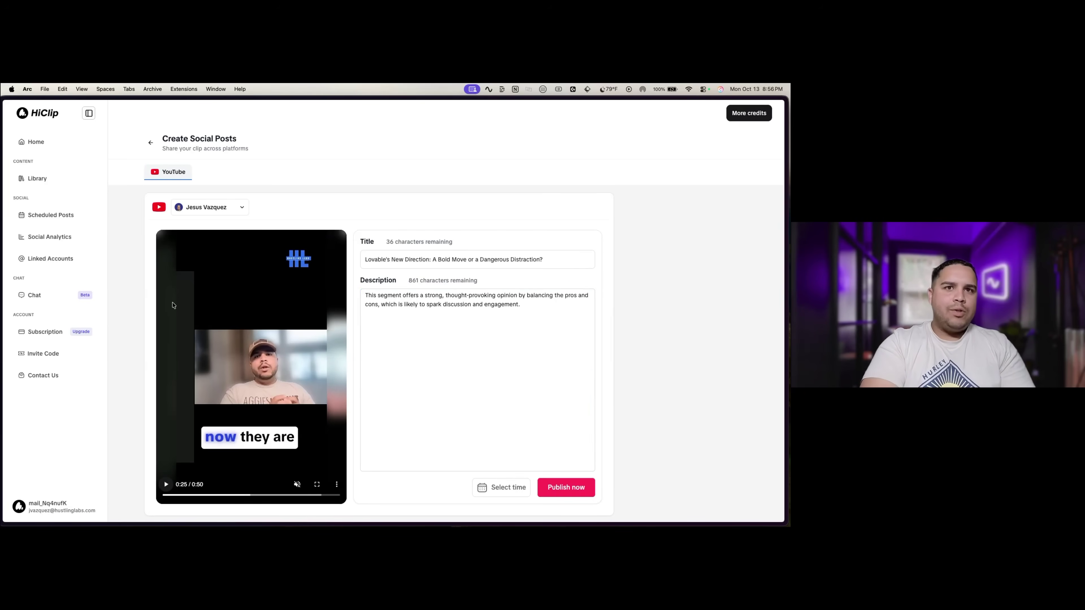
Return to the clip library, then to the Home dashboard with its YouTube link box and four projects.
{"action": "left_click", "coordinate": [150, 142]}
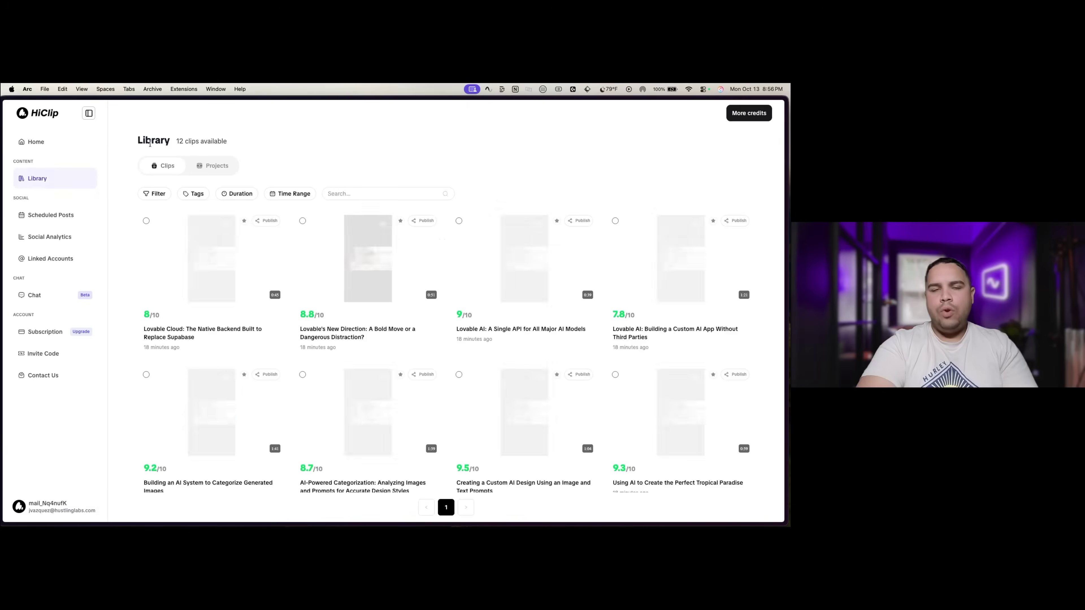
{"action": "left_click", "coordinate": [36, 142]}
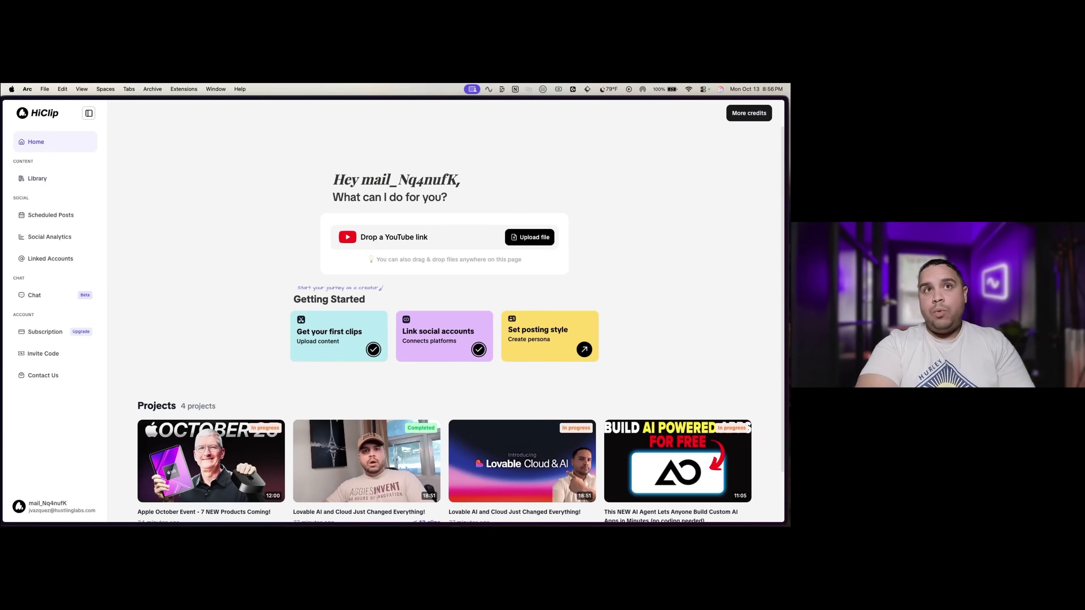